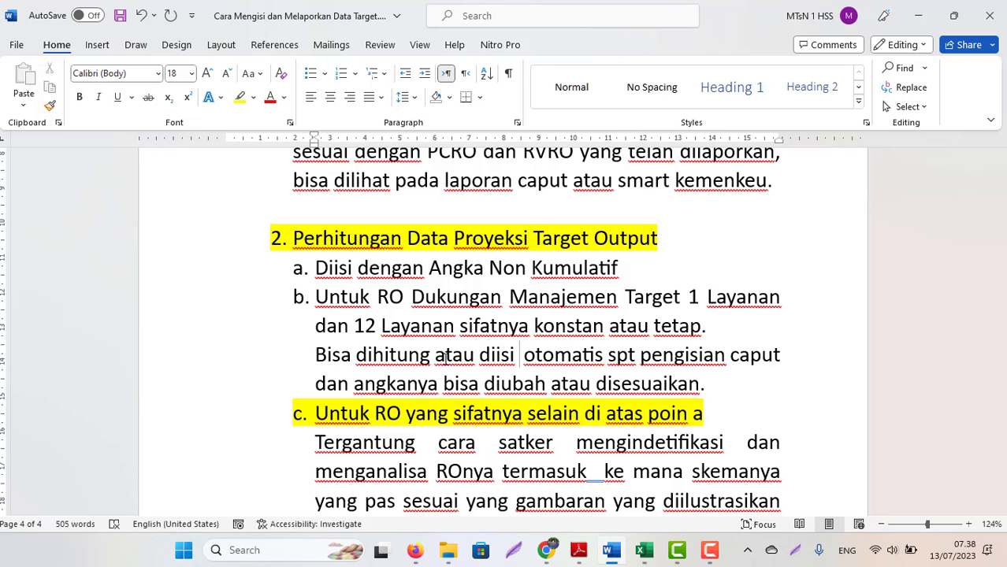
Step: Read the guide's sections on calculating target output projections and filling them in SAKTI, then return to the document's start
key("Down")
key("Down")
key("Down")
key("Down")
key("Down")
key("Down")
key("Down")
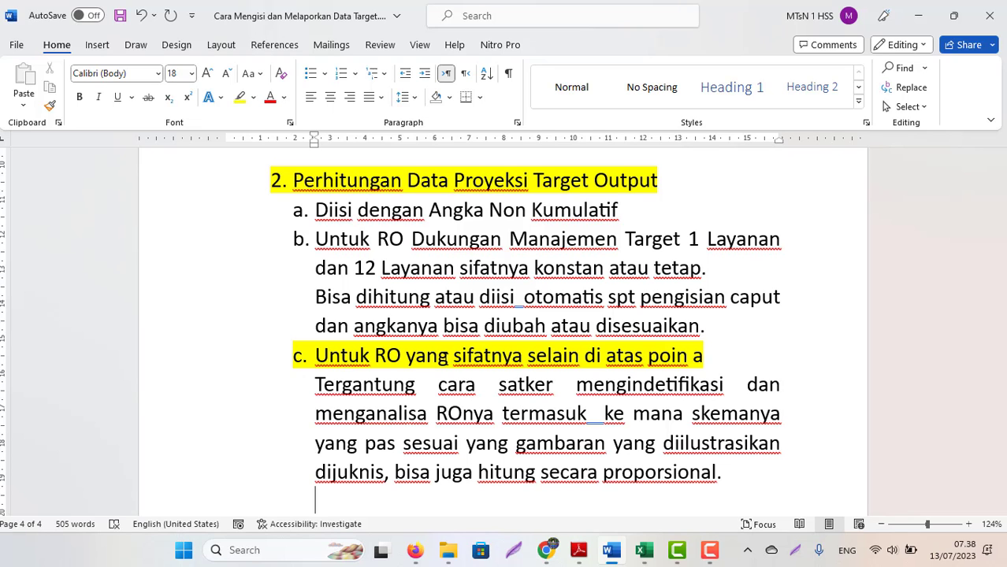
scroll(446, 359, "down", 1)
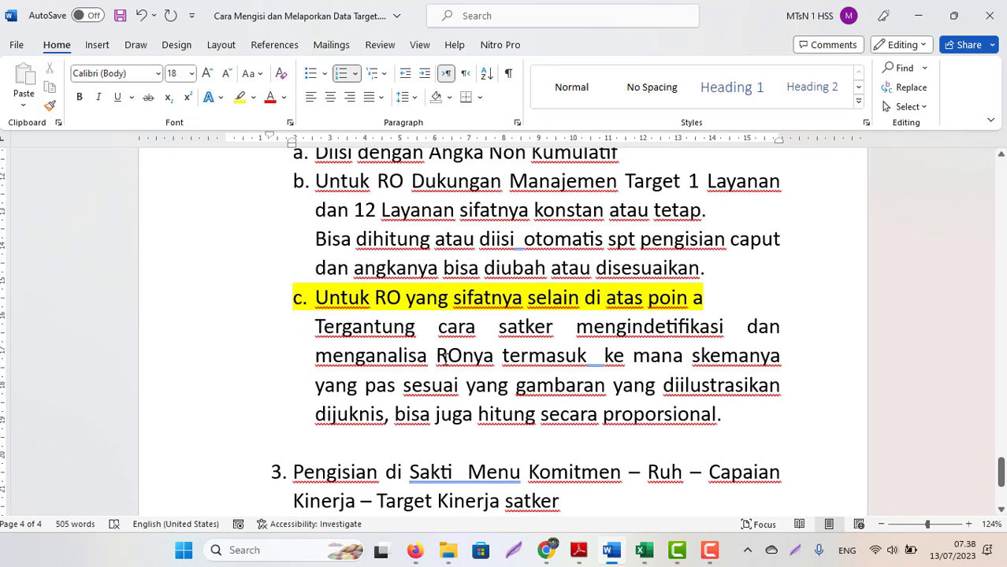
key("Down")
key("Down")
key("Down")
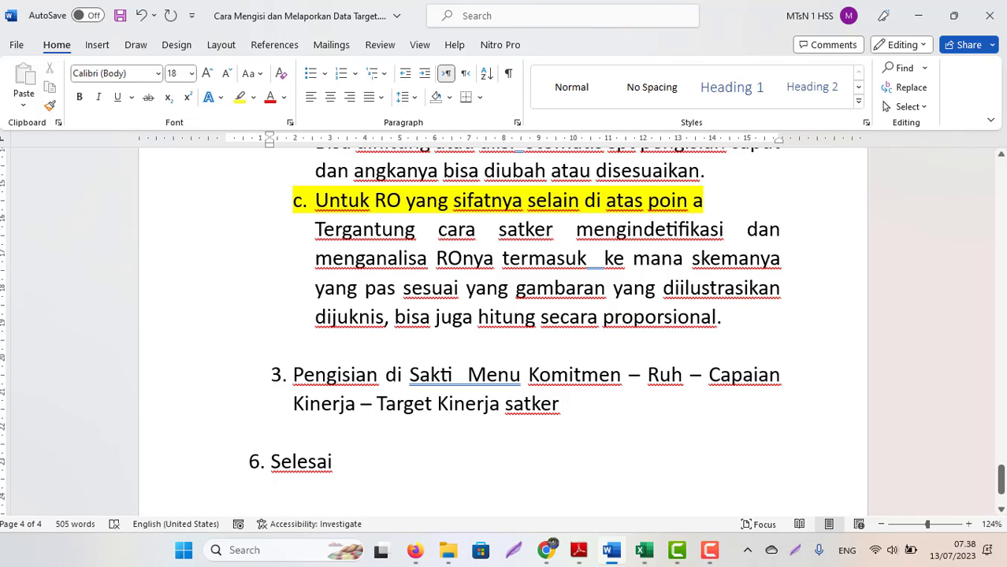
left_click_drag(1000, 477, 1000, 169)
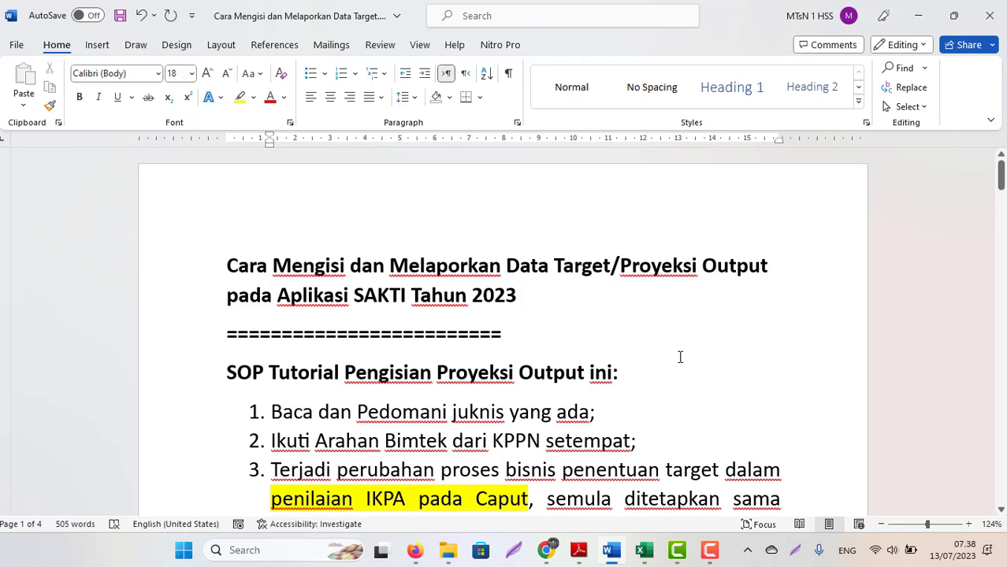
left_click(521, 399)
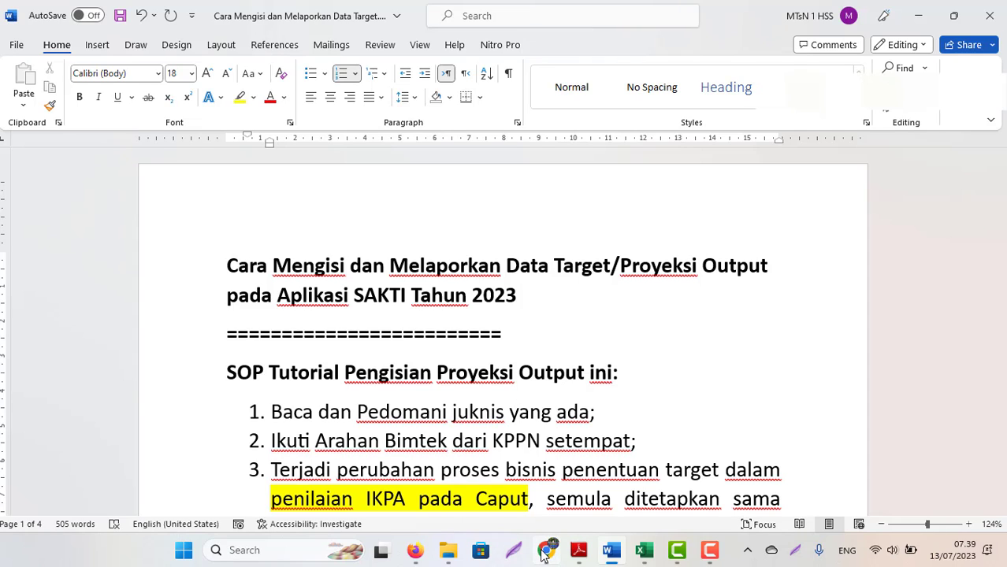
Step: Switch to SAKTI in Chrome and open Target Kinerja Satker within Komitmen, RUH, Capaian Kinerja
left_click(545, 550)
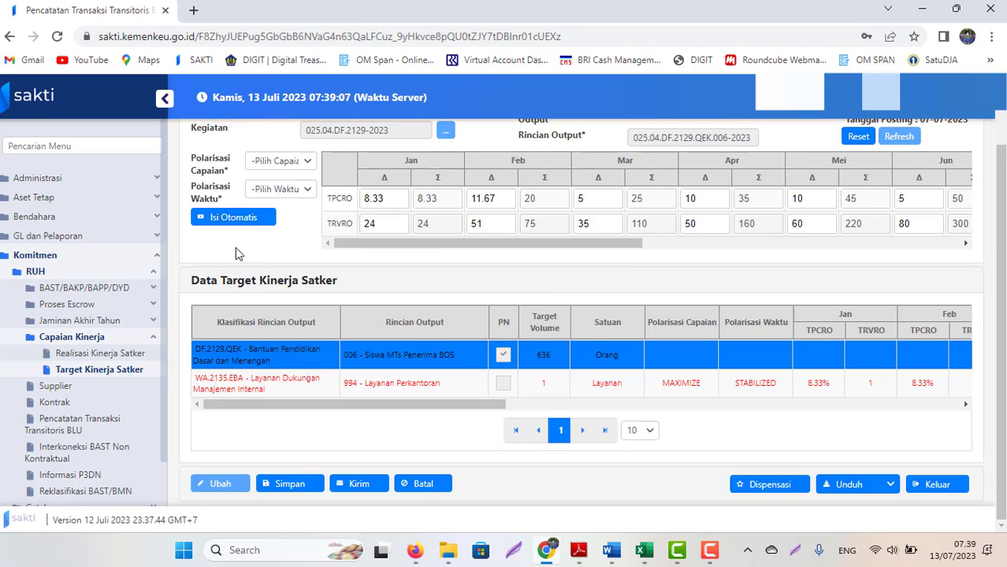
left_click(34, 257)
left_click(35, 256)
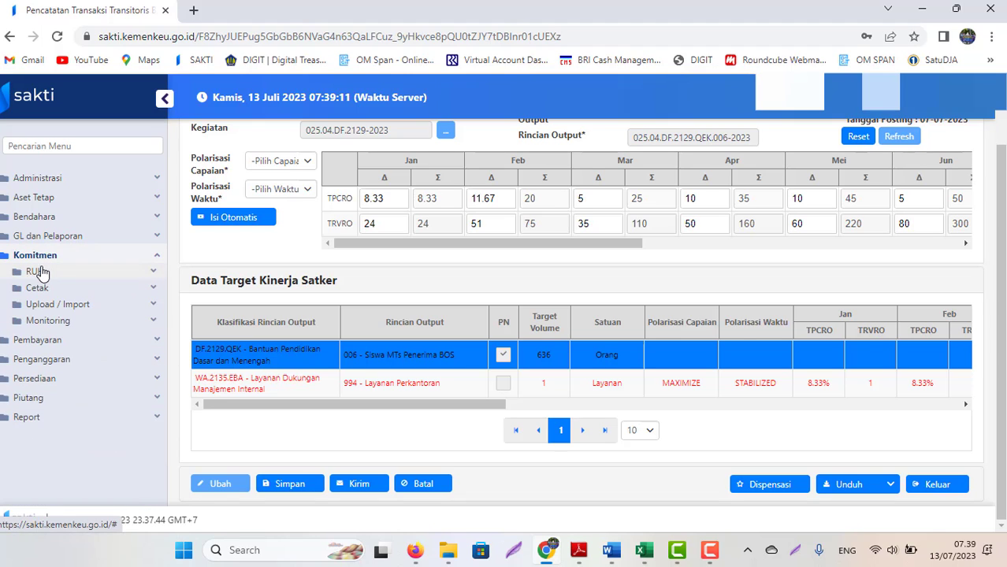
left_click(37, 271)
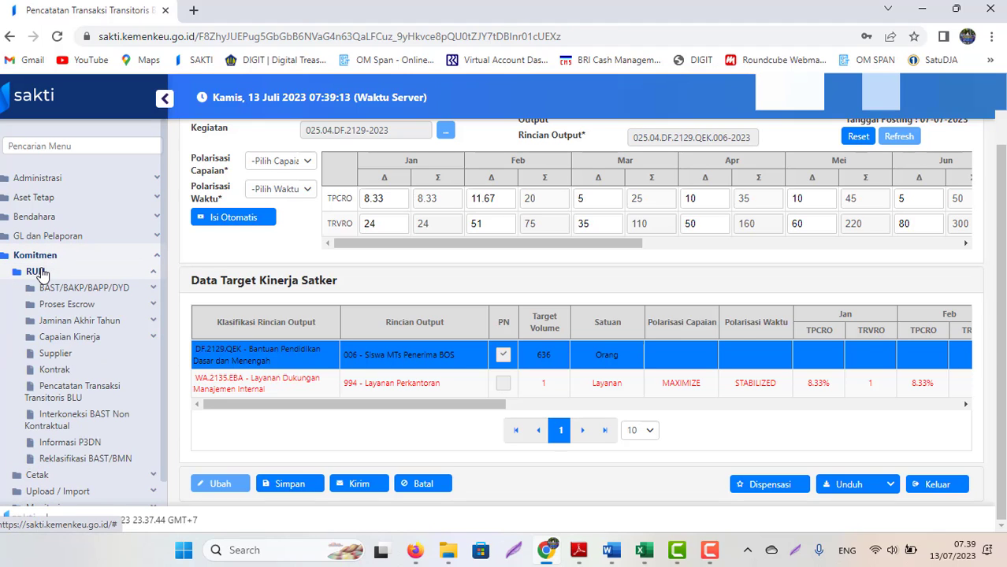
left_click(77, 337)
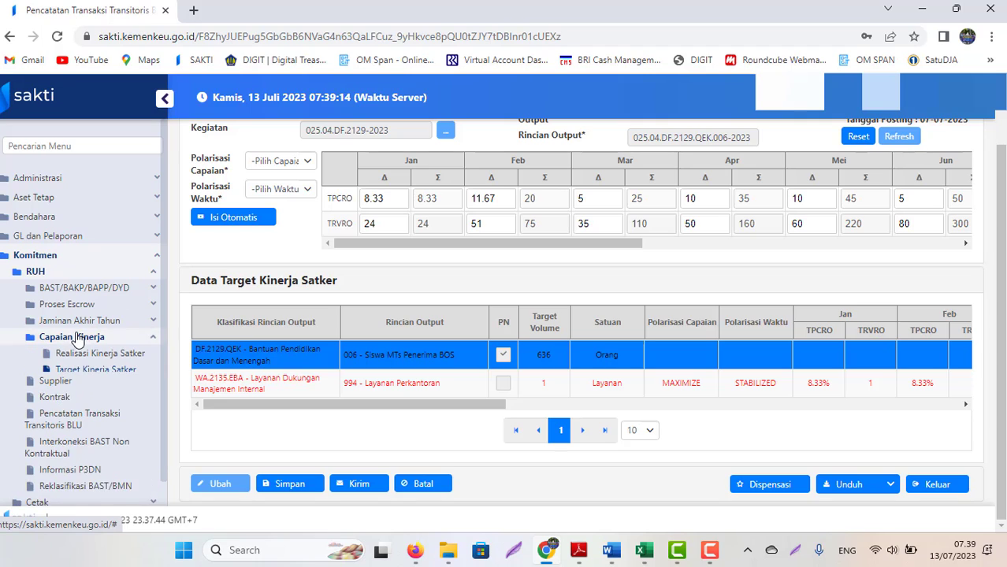
left_click(93, 375)
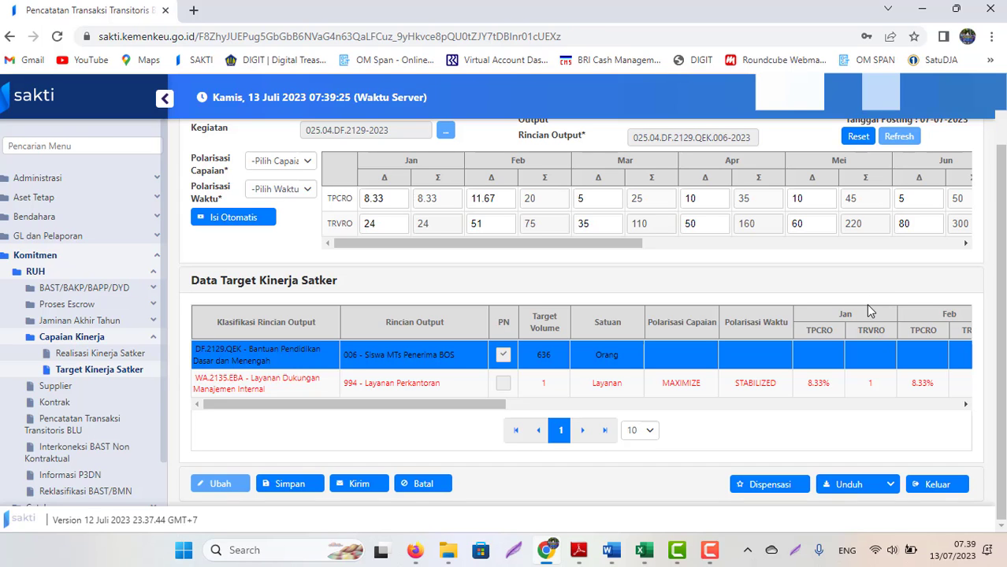
Step: Switch to Book1.xlsx in Excel and review the proportional and automatic calculation schemes and the note below them
mouse_move(644, 560)
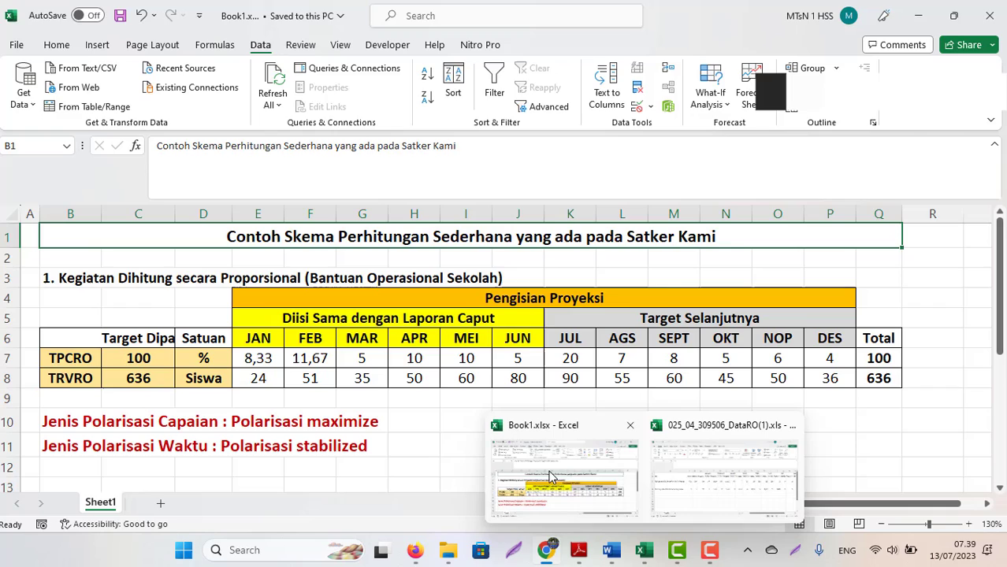
left_click(549, 475)
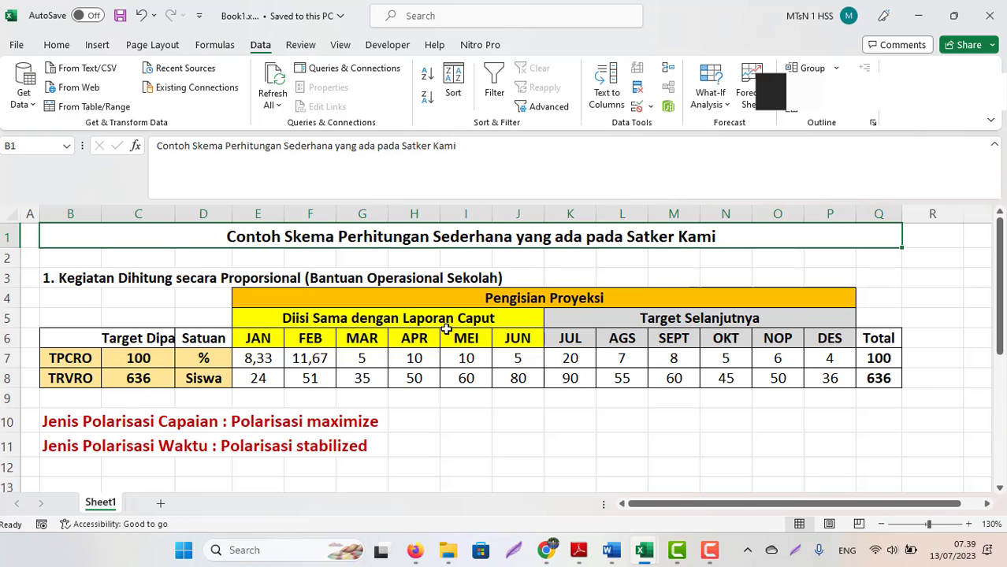
left_click(310, 445)
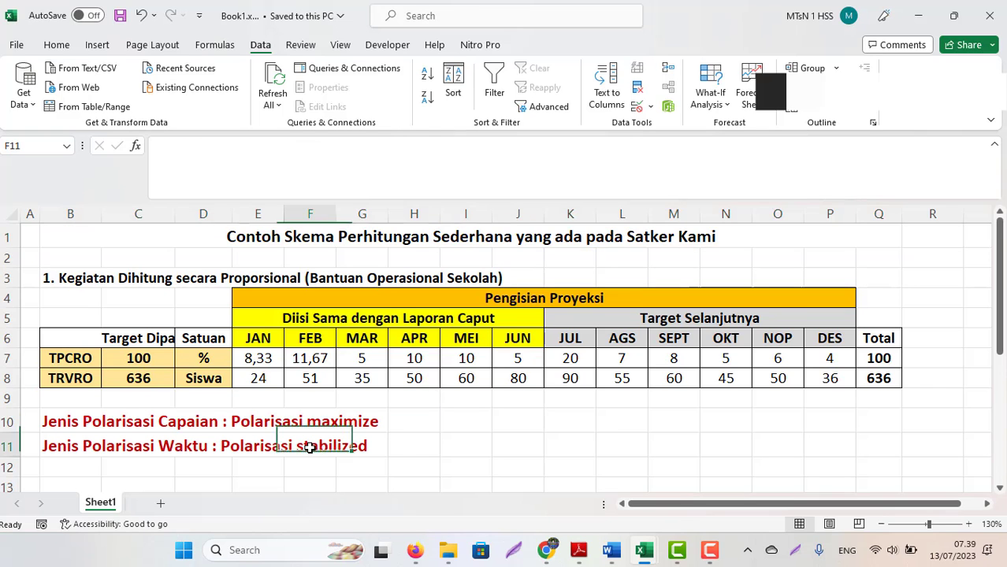
key("Down")
key("Down")
key("Down")
key("Down")
key("Down")
key("Down")
key("Down")
key("Down")
key("Down")
key("Down")
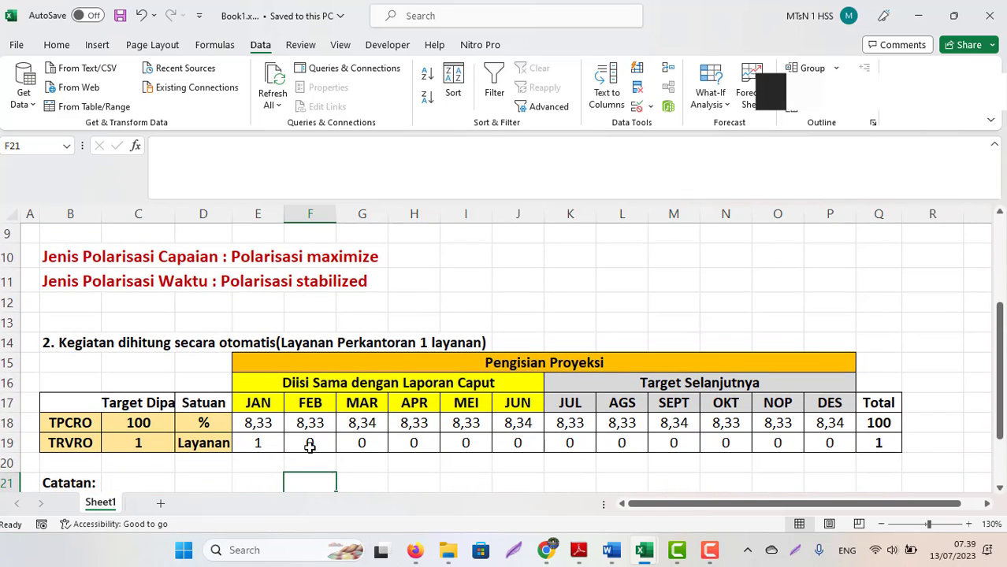
key("Down")
key("Down")
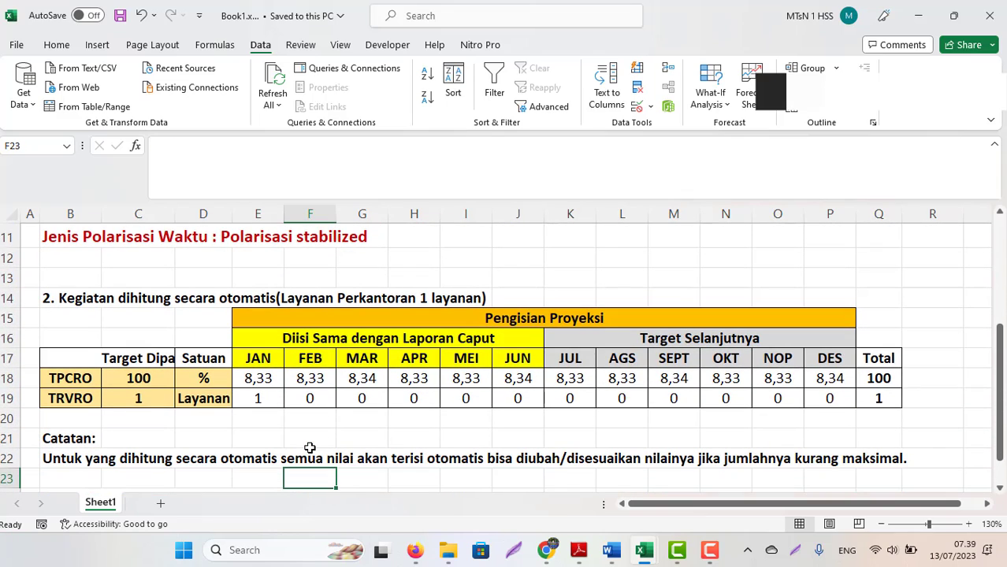
key("Up")
key("Up")
key("Up")
key("Up")
key("Up")
key("Up")
key("Up")
key("Up")
key("Up")
key("Up")
key("Up")
key("Up")
key("Up")
key("Up")
key("Up")
key("Up")
key("Up")
key("Up")
key("Up")
key("Up")
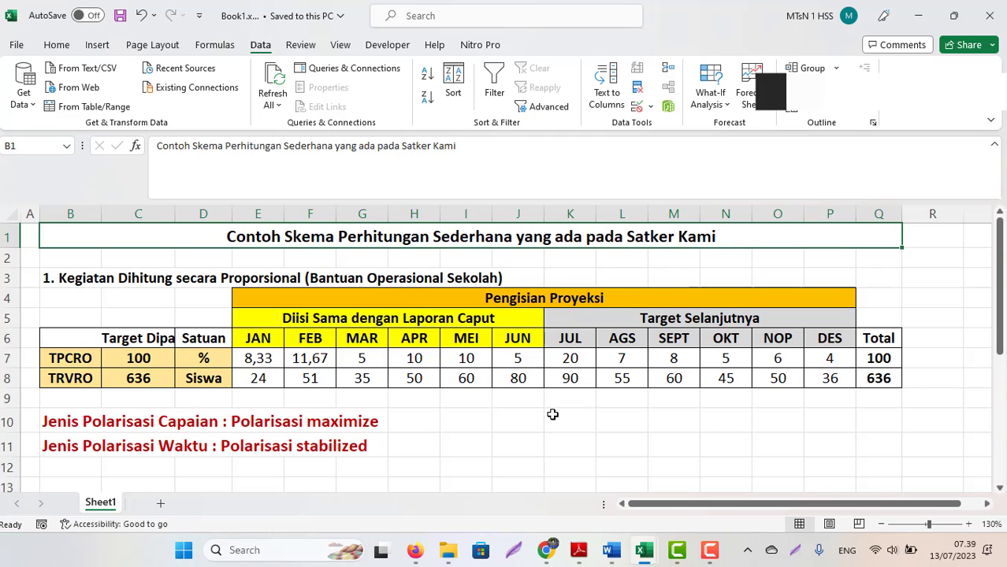
Step: Switch to SMART Kemenkeu in Firefox and open the Rincian Output Bulanan monitoring page
mouse_move(414, 550)
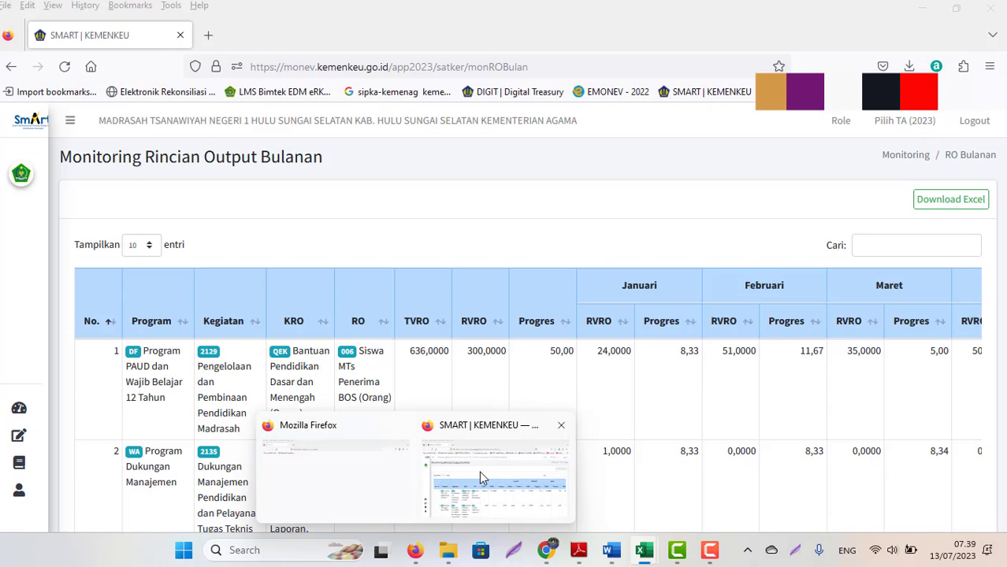
left_click(479, 471)
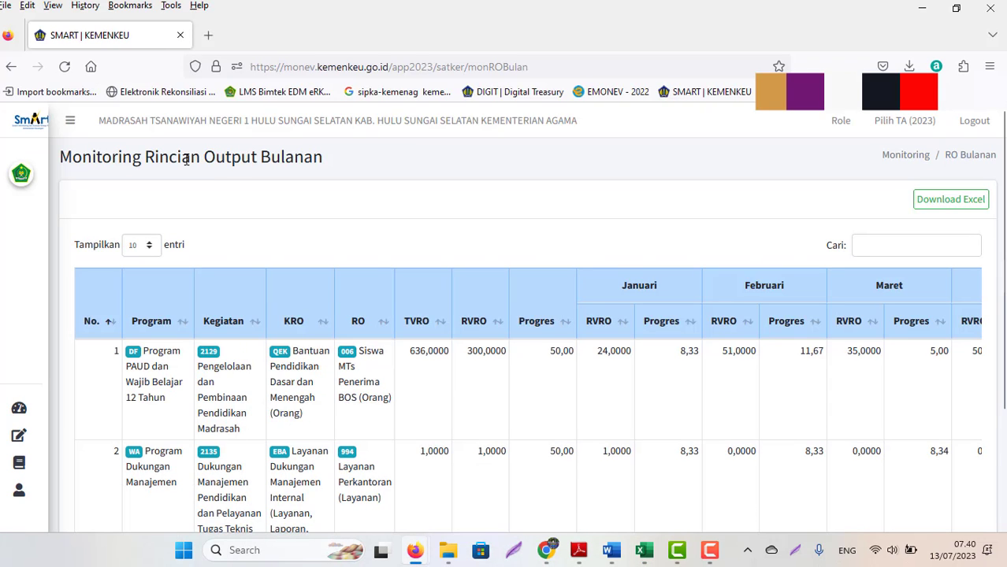
left_click(68, 125)
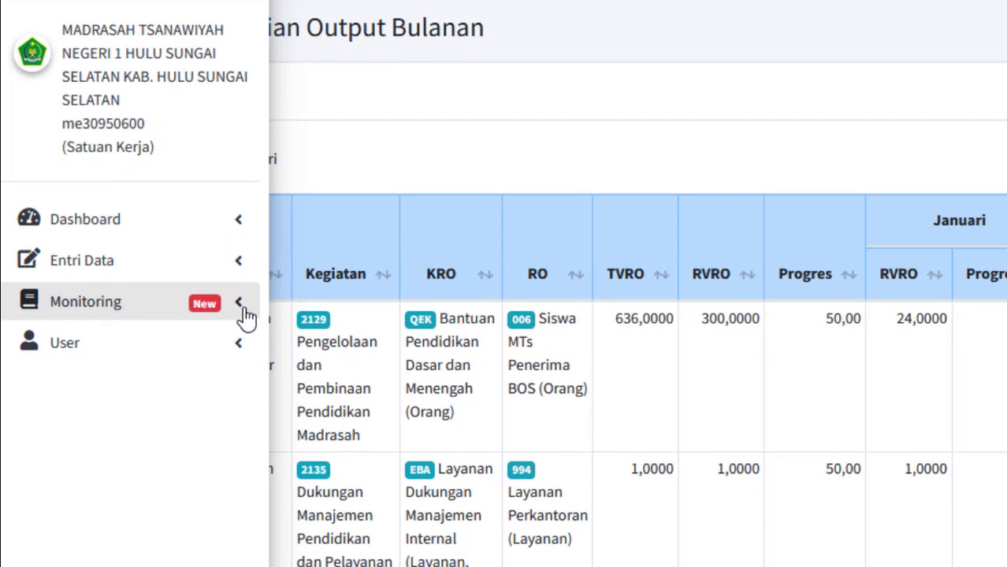
left_click(231, 309)
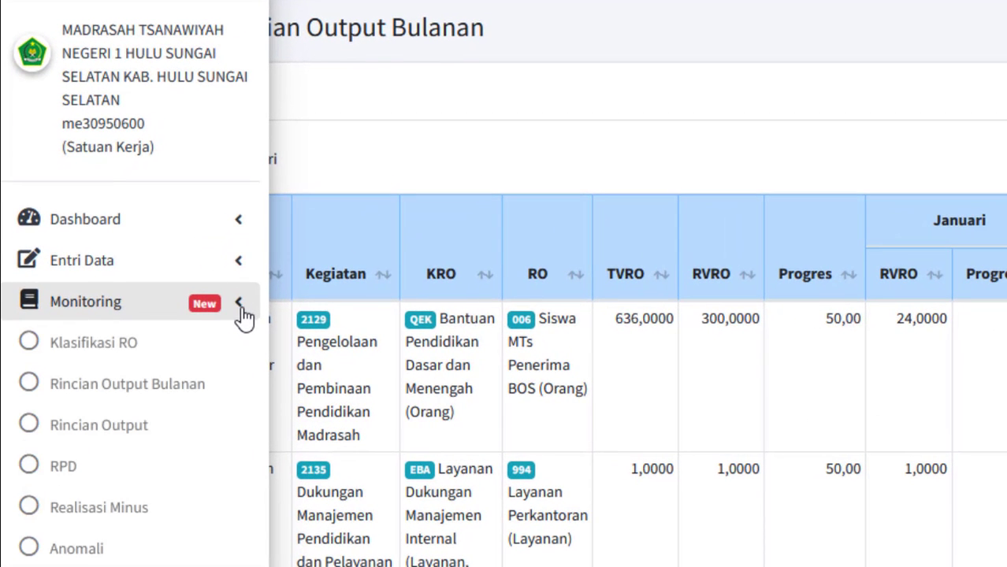
left_click(116, 386)
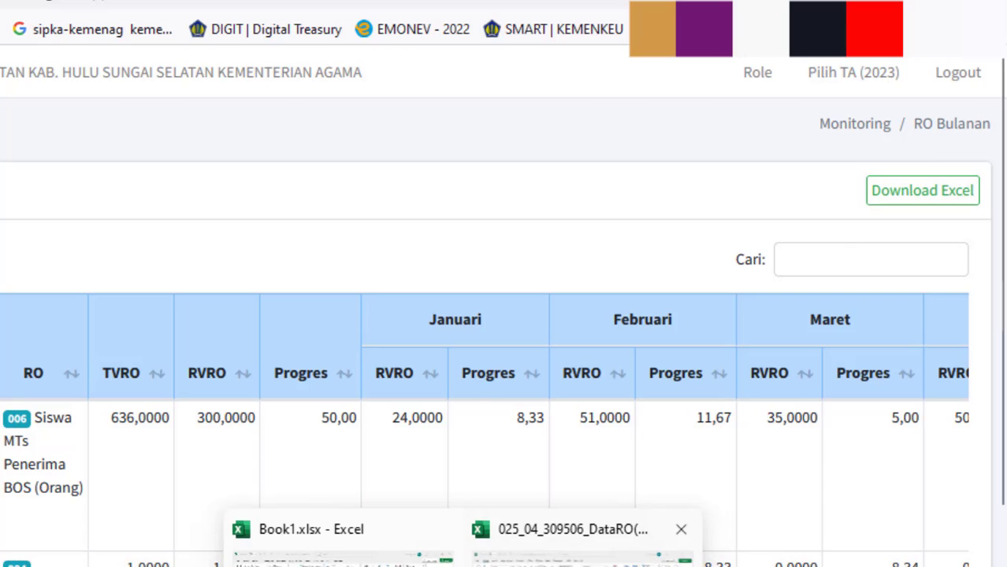
Step: Switch to the DataRO(1).xls workbook in Excel and examine the monthly RVRO and Progres figures for each RO
left_click(652, 560)
left_click(156, 315)
key("Up")
key("Up")
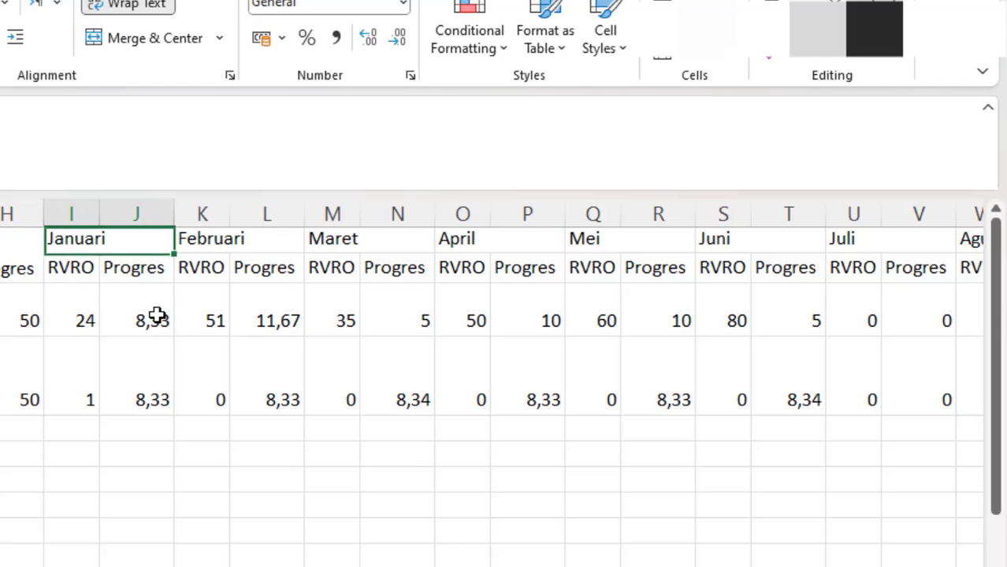
key("Left")
key("Left")
key("Left")
key("Left")
key("Left")
key("Left")
key("Right")
key("Right")
key("Right")
key("Right")
key("Right")
key("Right")
key("Right")
key("Right")
key("Right")
key("Right")
key("Right")
key("Right")
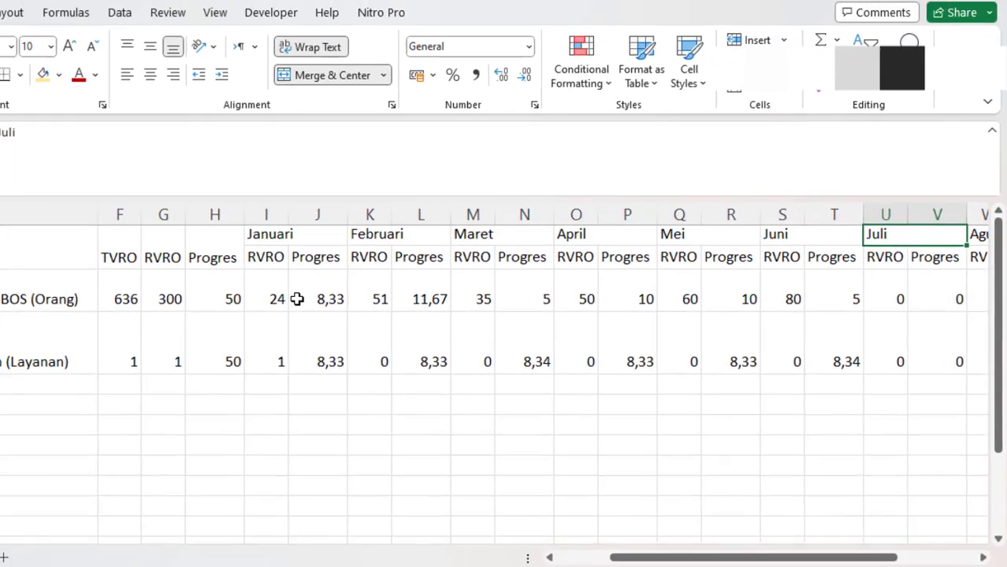
left_click(286, 298)
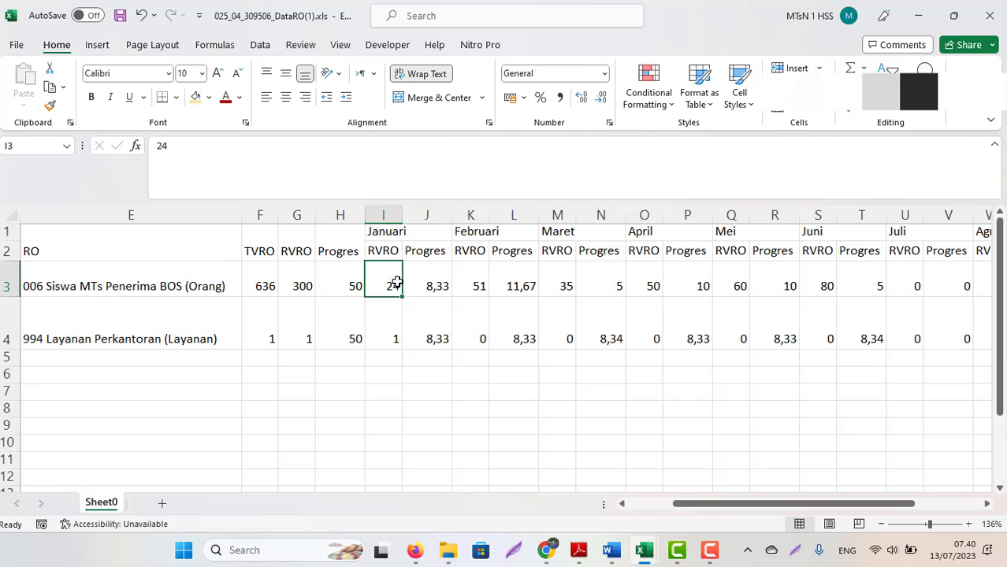
Step: Return to Book1.xlsx and check the sum of the January to June TRVRO values in the proportional scheme
mouse_move(646, 556)
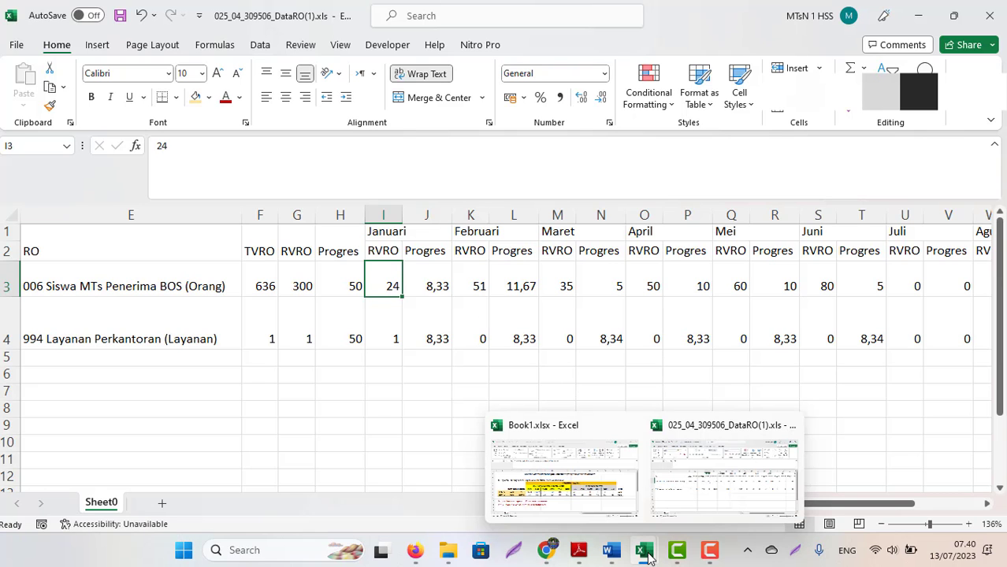
left_click(564, 481)
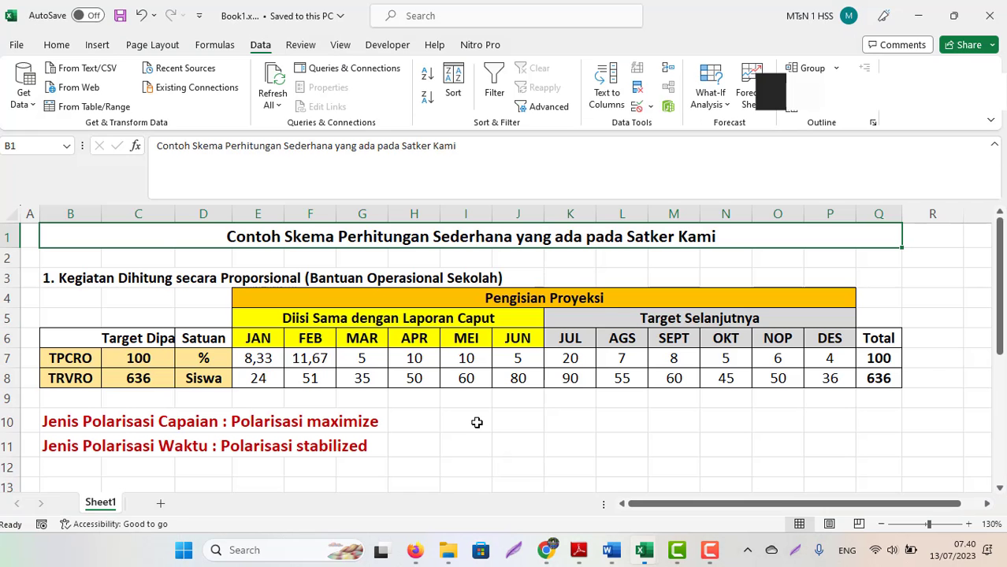
left_click(256, 378)
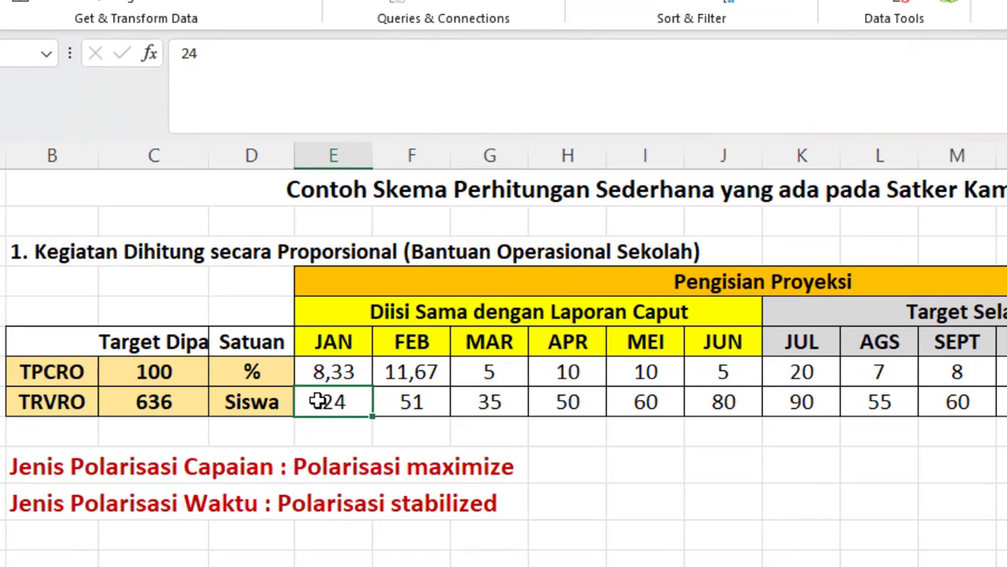
left_click_drag(321, 401, 692, 408)
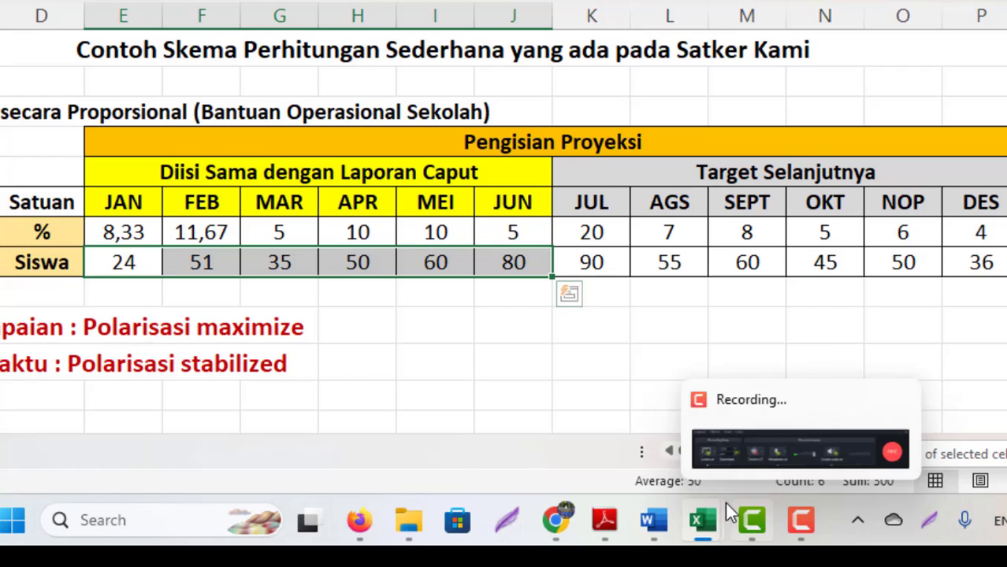
Step: Switch to the DataRO(1).xls workbook and check the overall RVRO and Progres of the 006 Siswa MTs Penerima BOS row
mouse_move(701, 516)
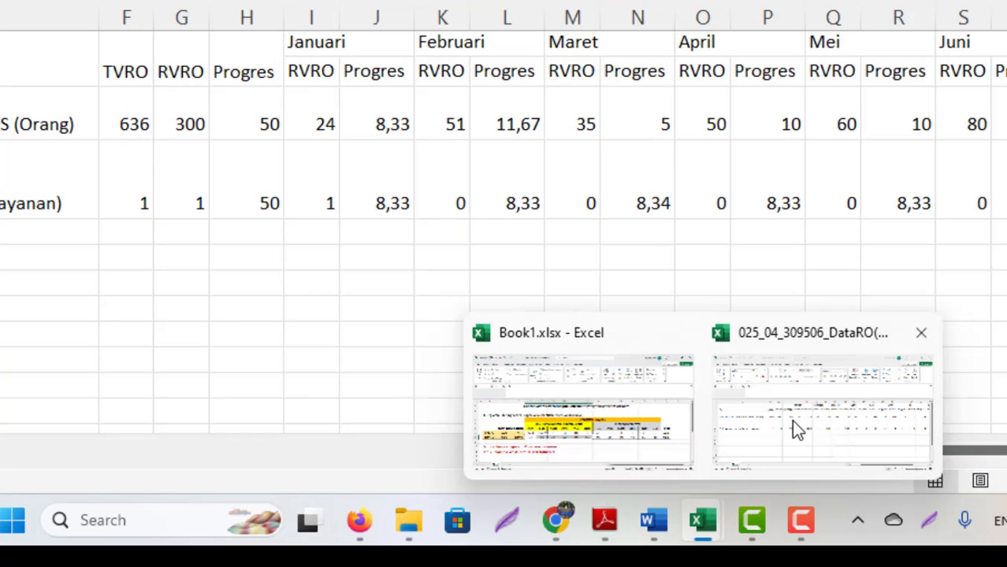
left_click(796, 429)
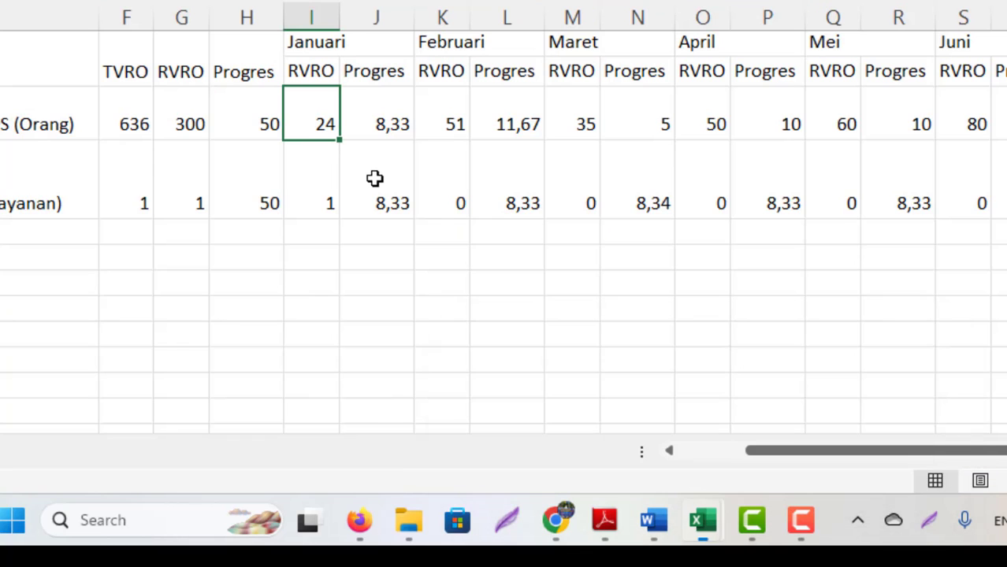
left_click(189, 126)
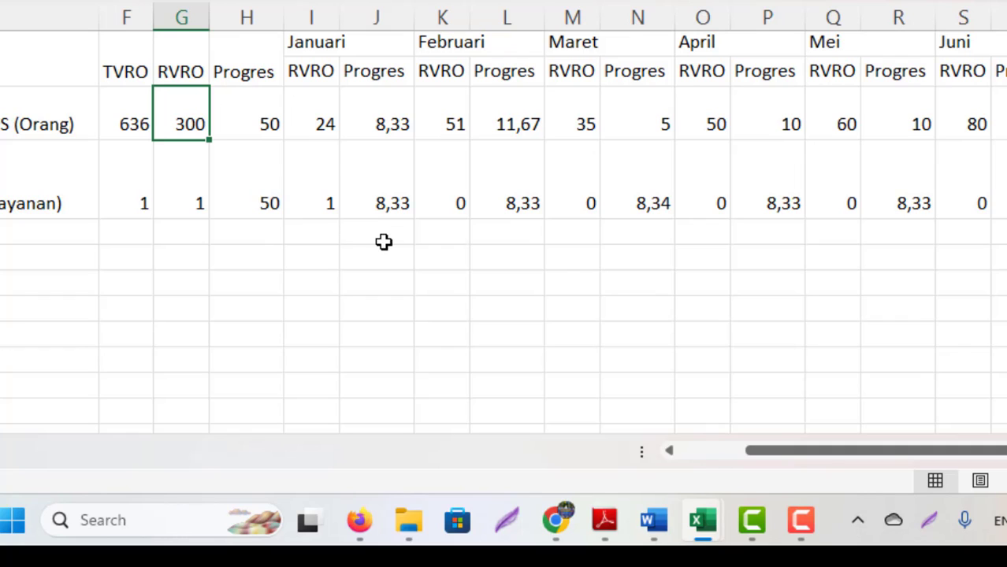
left_click(270, 126)
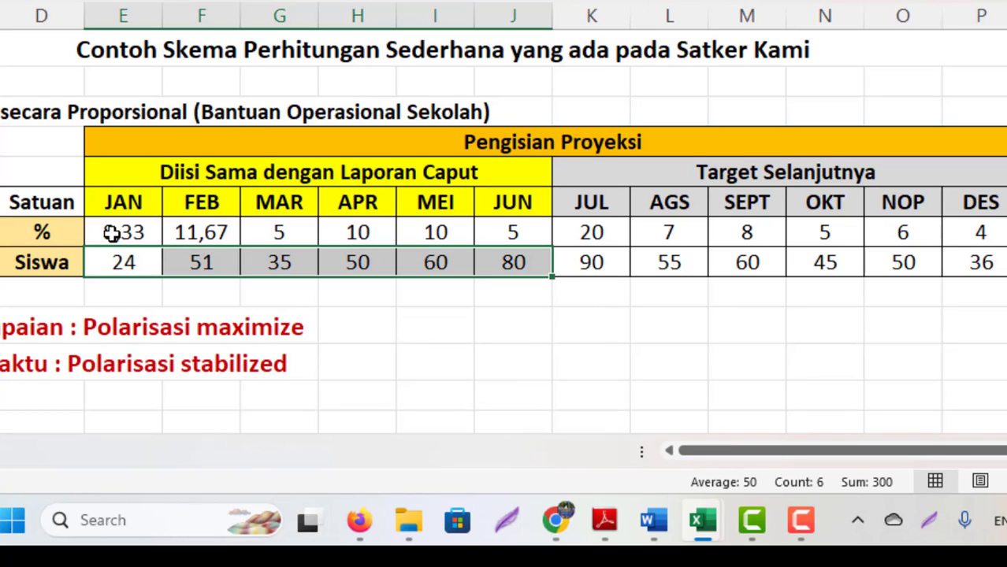
Step: In Book1.xlsx, check the sum of the January to June TPCRO percentages and the July TPCRO target
left_click_drag(111, 233, 492, 239)
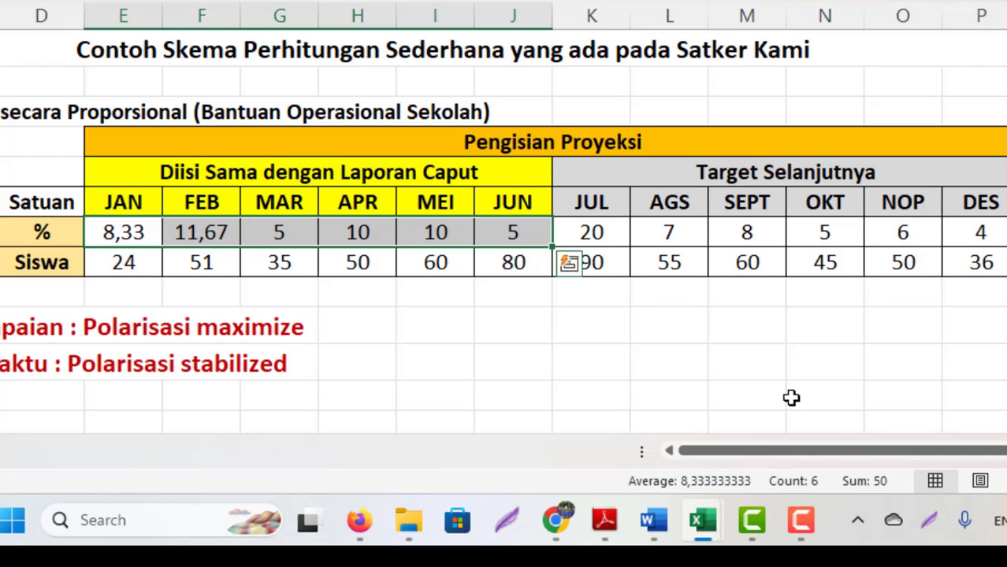
left_click(581, 226)
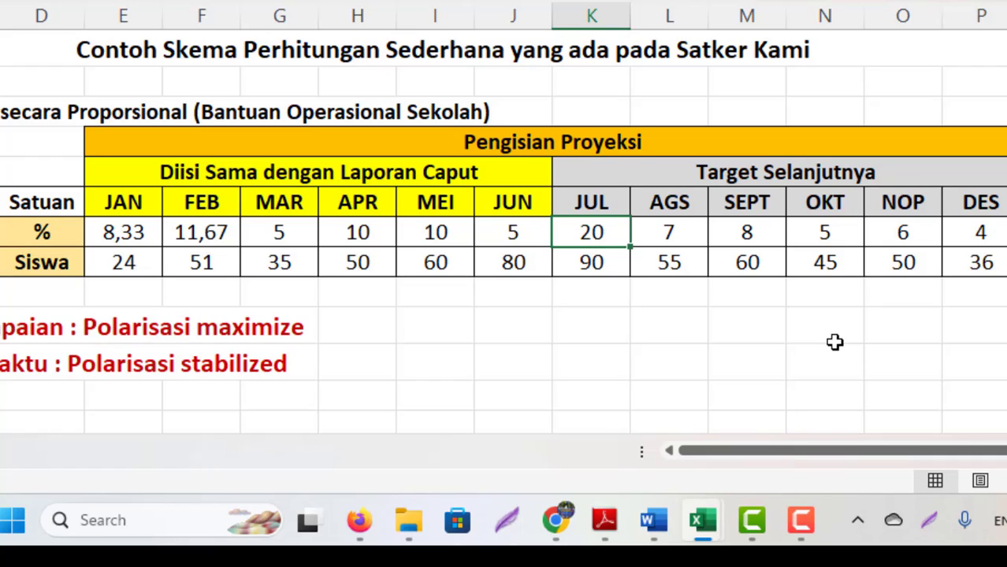
left_click(559, 335)
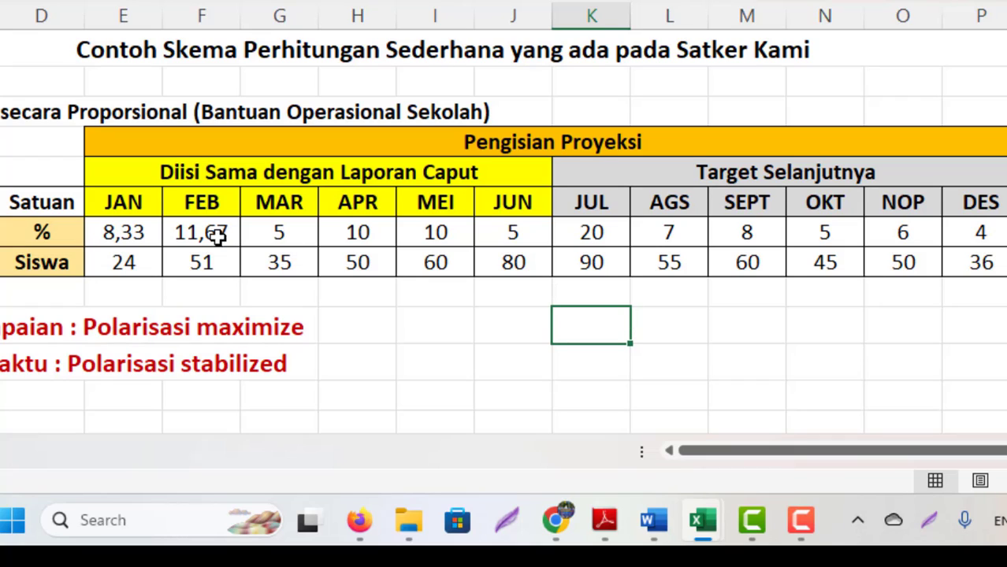
Step: Check the sum of the January to July TPCRO percentages in the proportional scheme
key("Up")
key("Up")
key("Left")
key("Left")
key("Left")
key("Left")
left_click_drag(96, 228, 590, 232)
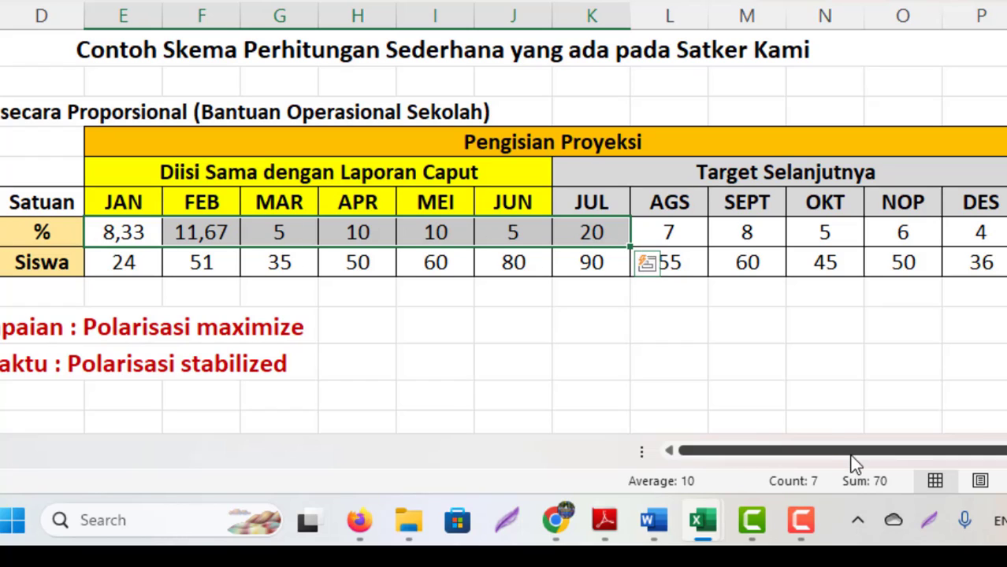
Step: Go through the monthly TPCRO targets from July to December up to the row's total
left_click(579, 234)
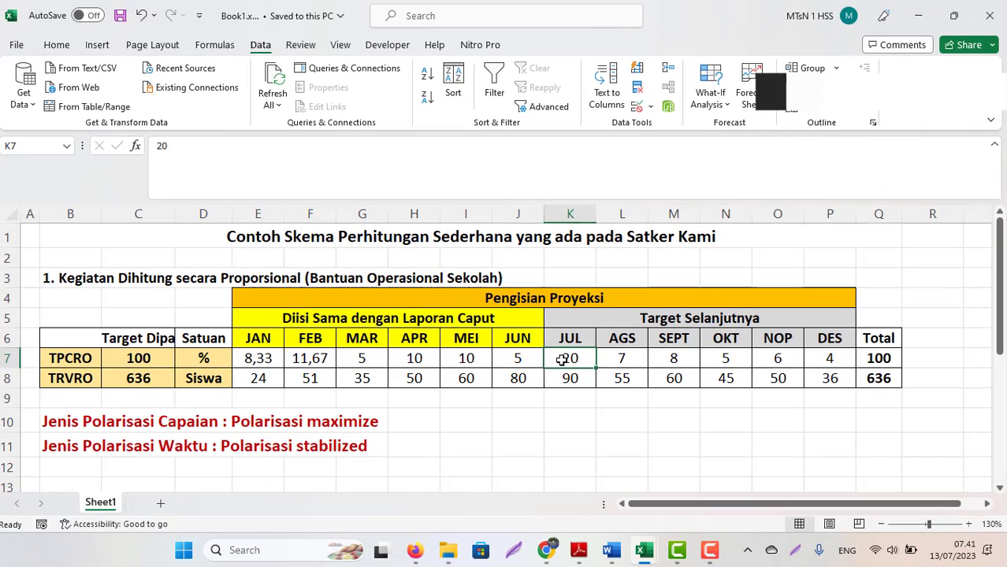
key("Right")
key("Right")
key("Right")
key("Right")
key("Right")
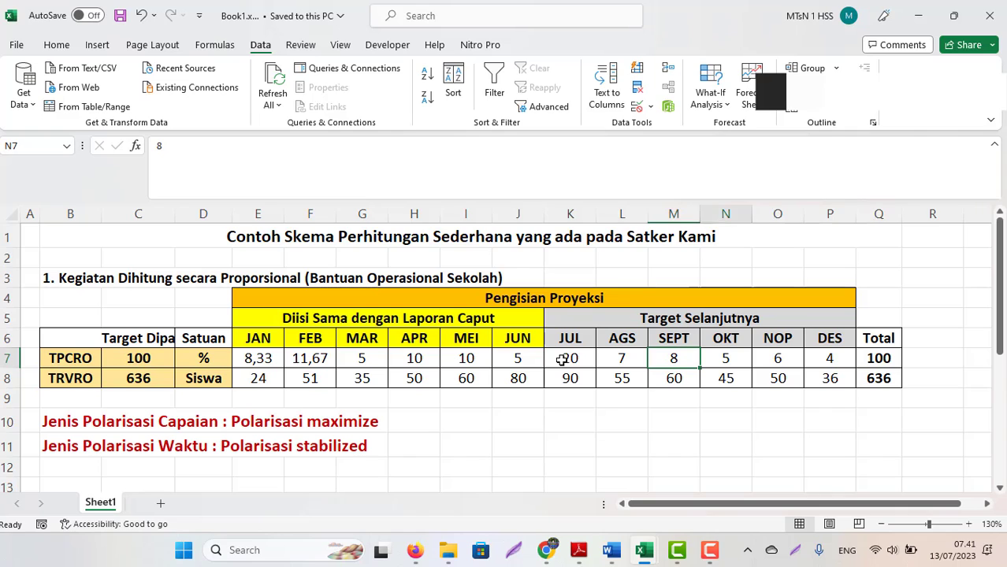
key("Right")
key("Right")
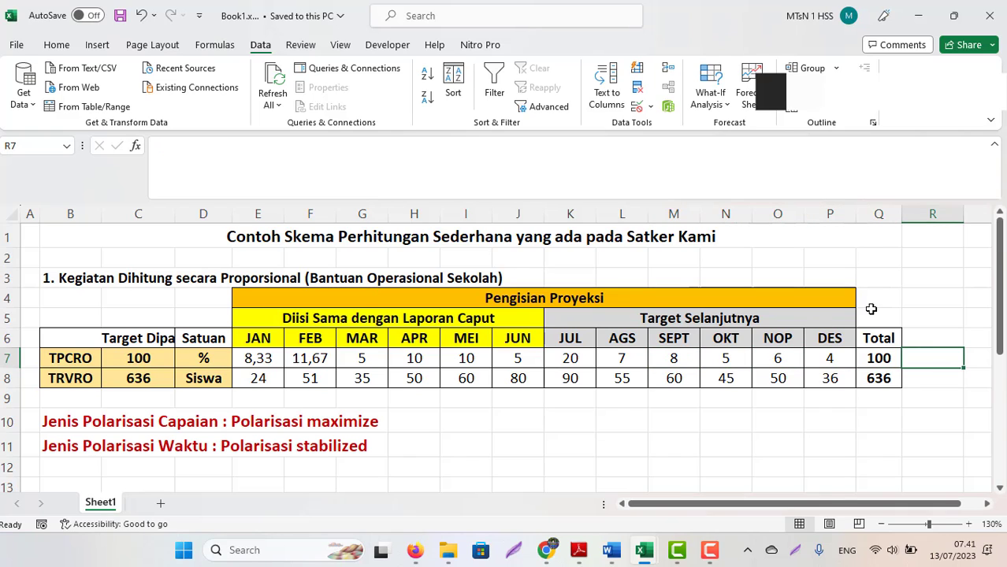
Step: Inspect the formulas in the Total cells of the TPCRO and TRVRO rows and compare the TRVRO total with its DIPA target
double_click(878, 359)
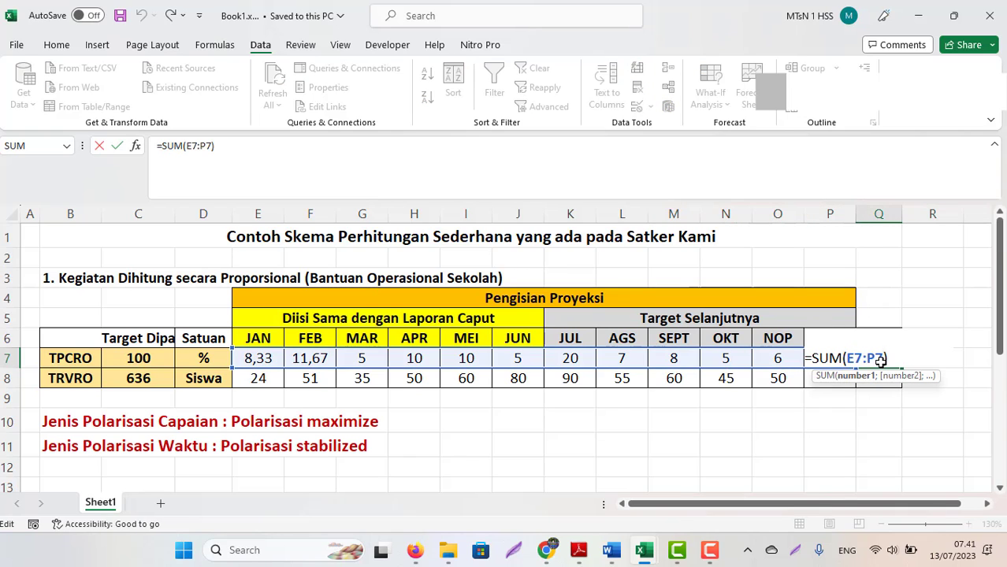
key("Escape")
double_click(879, 358)
key("Escape")
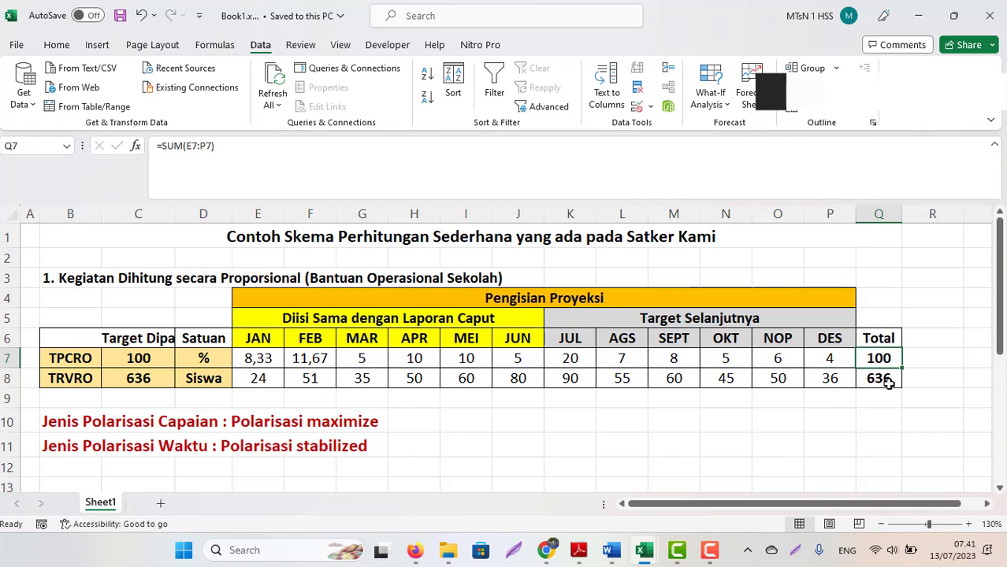
left_click(885, 380)
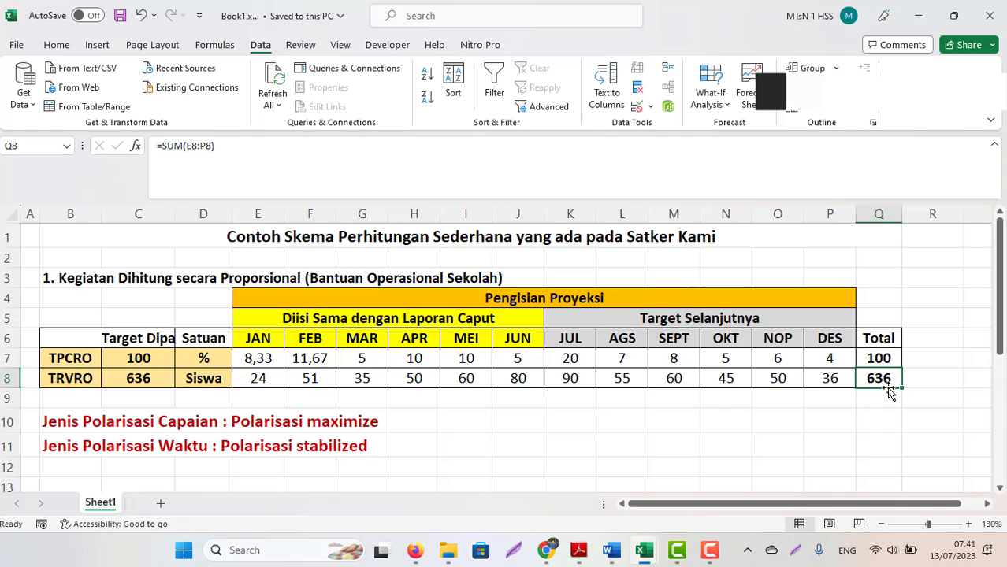
left_click(124, 379)
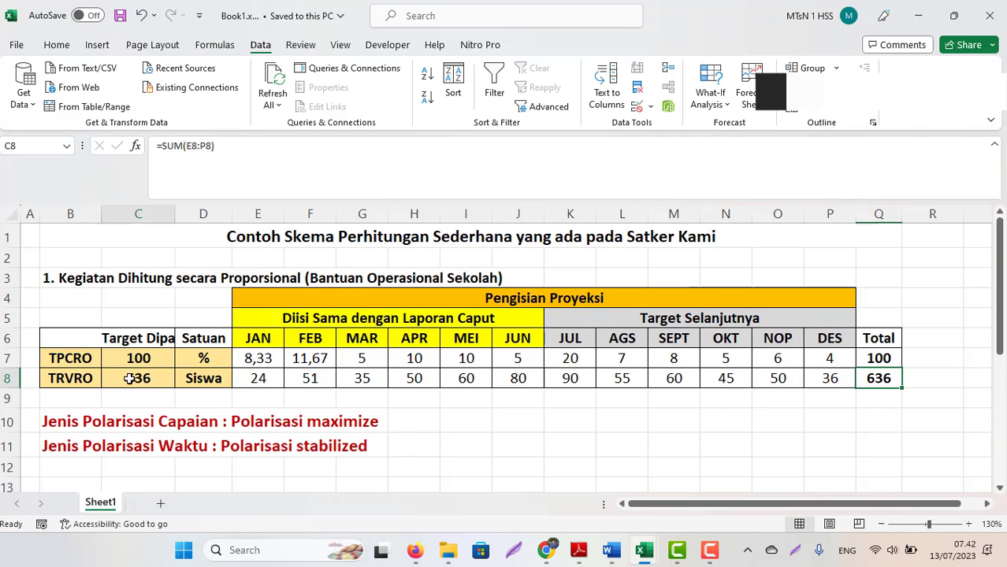
double_click(886, 378)
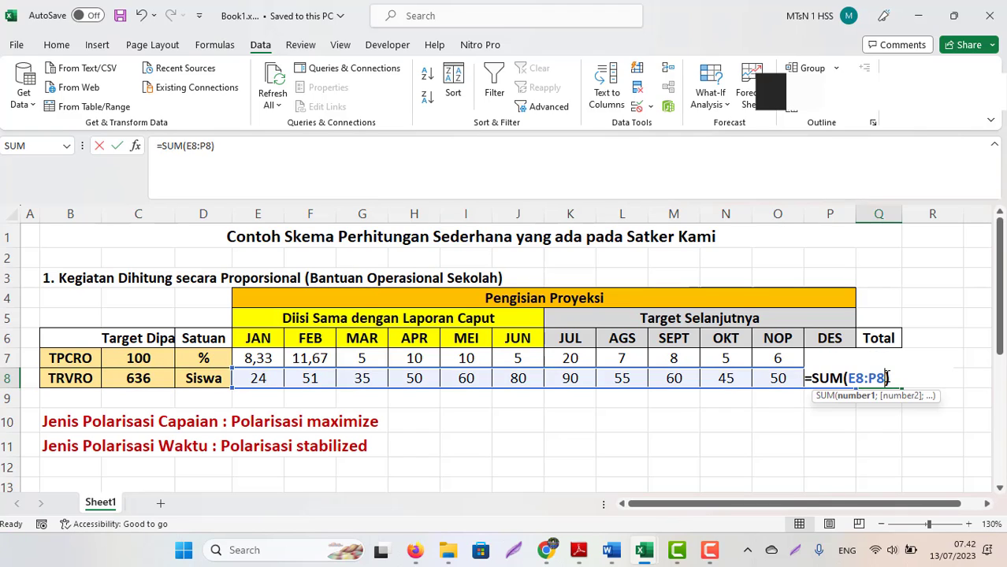
key("Escape")
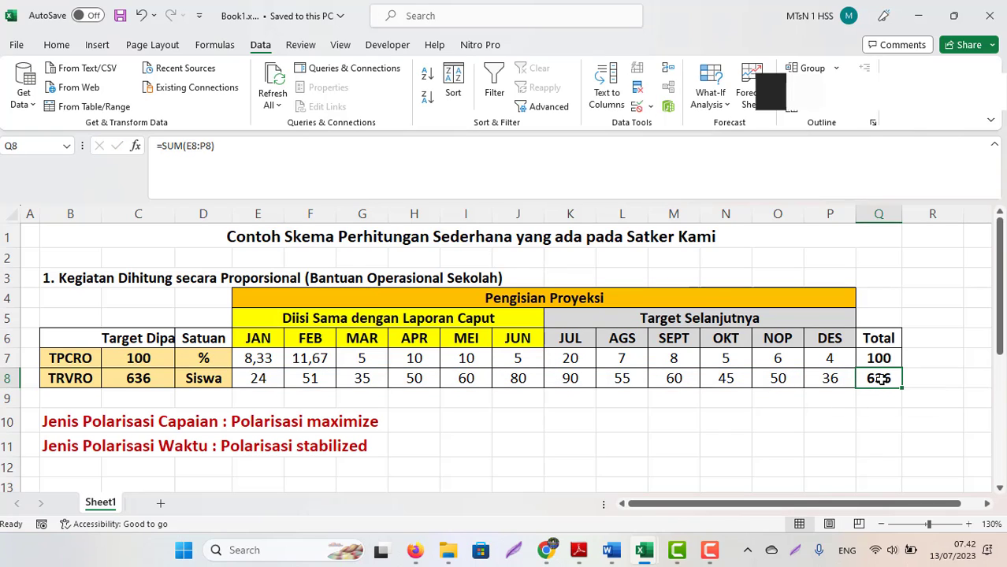
left_click(694, 404)
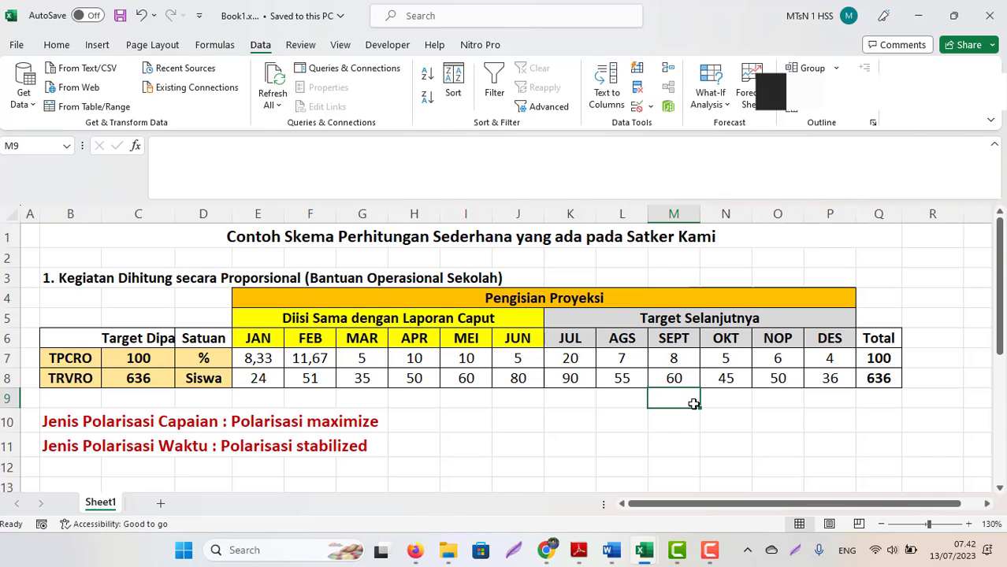
Step: Switch to SAKTI in Chrome and open the 994 - Layanan Perkantoran target record for editing
mouse_move(552, 550)
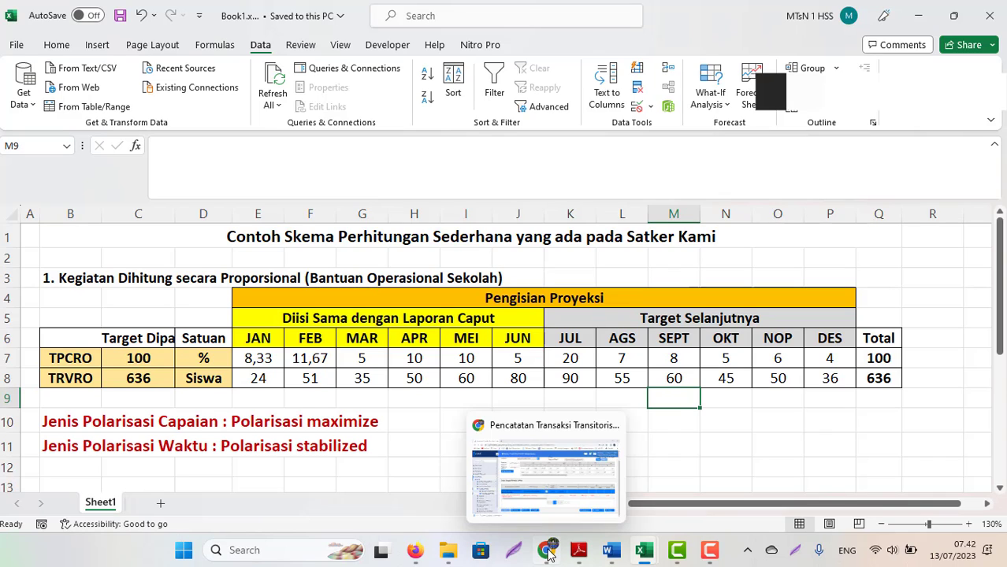
left_click(505, 454)
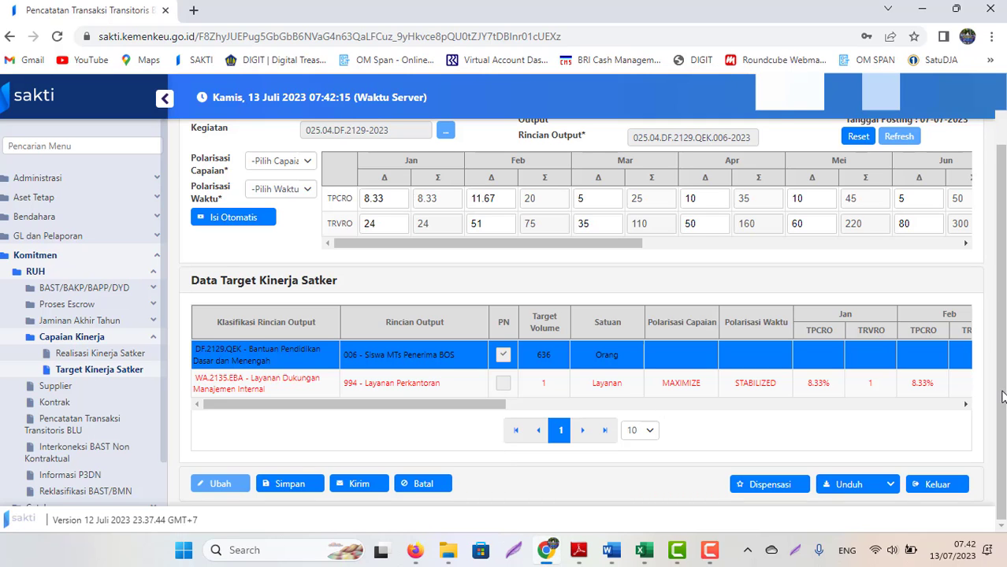
scroll(1002, 397, "up", 1)
scroll(1002, 396, "down", 1)
scroll(1004, 426, "up", 1)
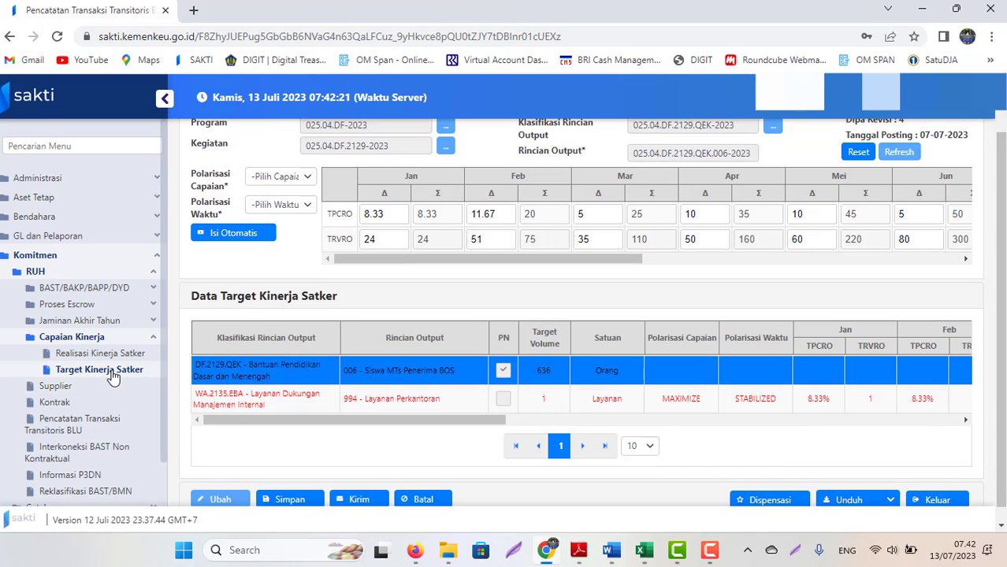
left_click(350, 405)
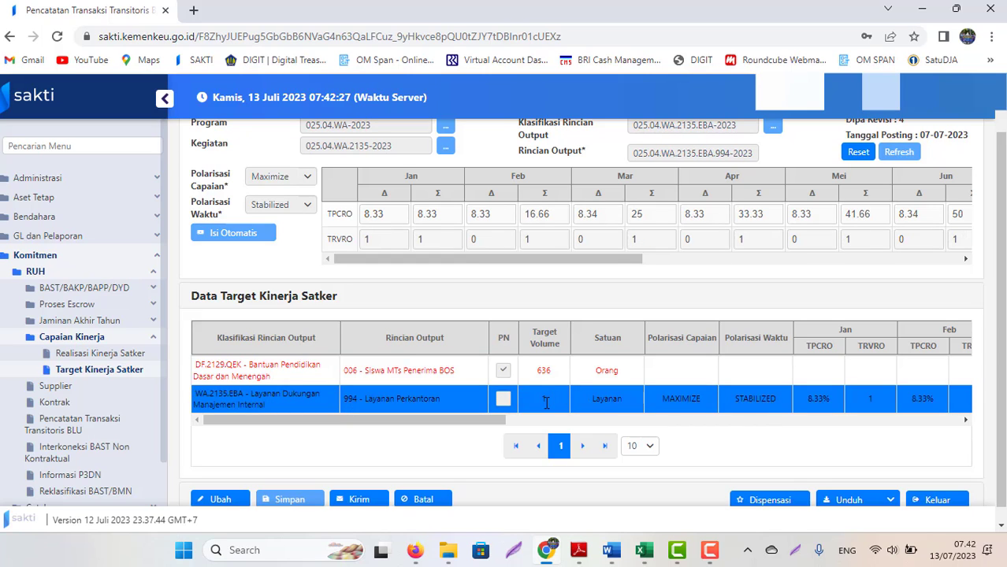
scroll(545, 401, "up", 1)
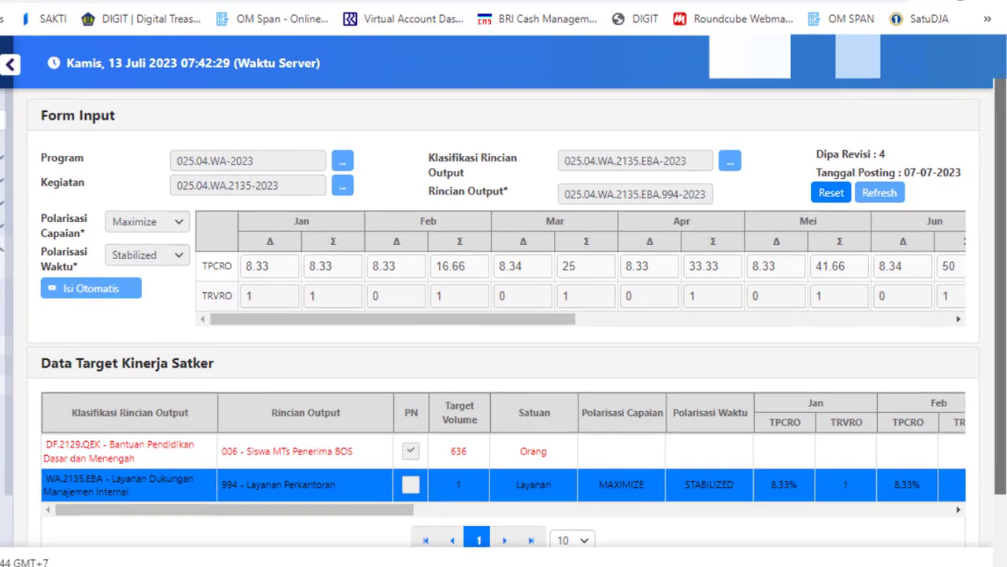
scroll(665, 454, "down", 1)
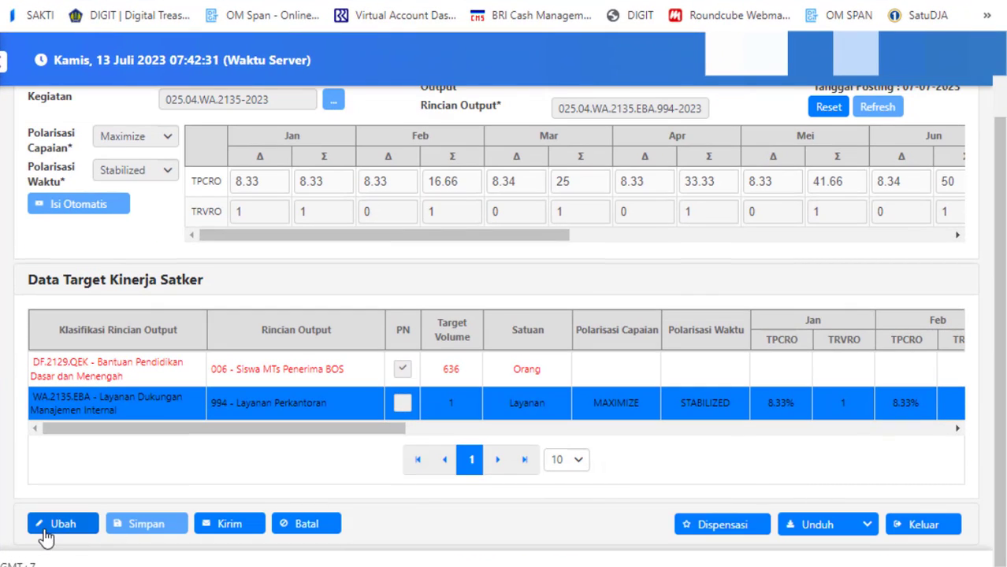
left_click(61, 527)
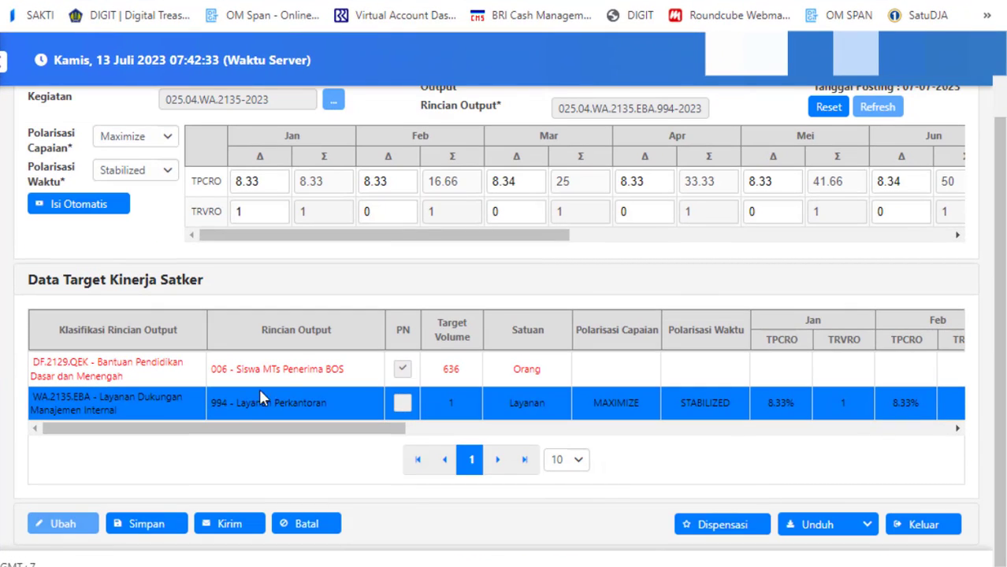
Step: Fill in the Layanan Perkantoran targets automatically from Januari to Desember as an RO Layanan
left_click(71, 207)
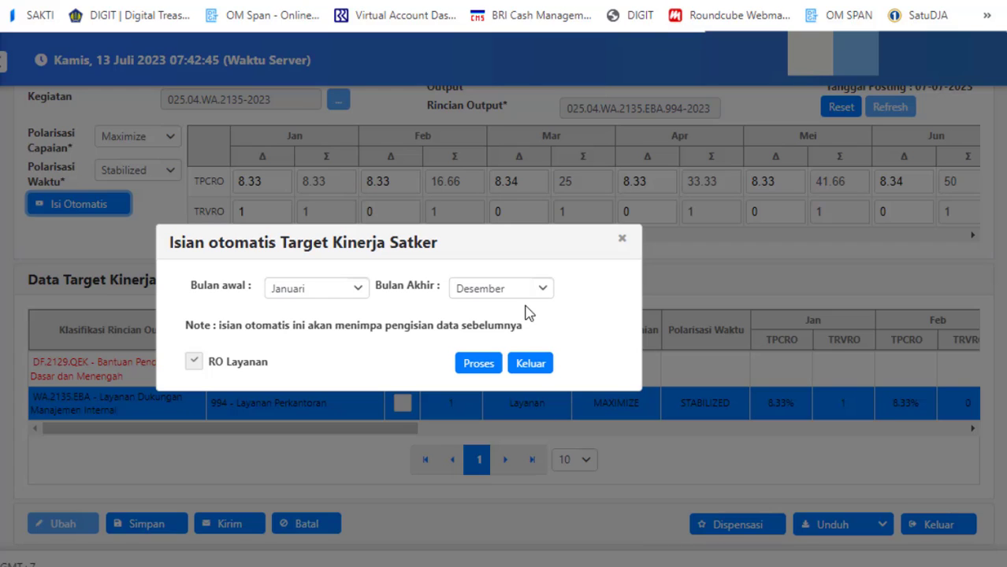
left_click(478, 364)
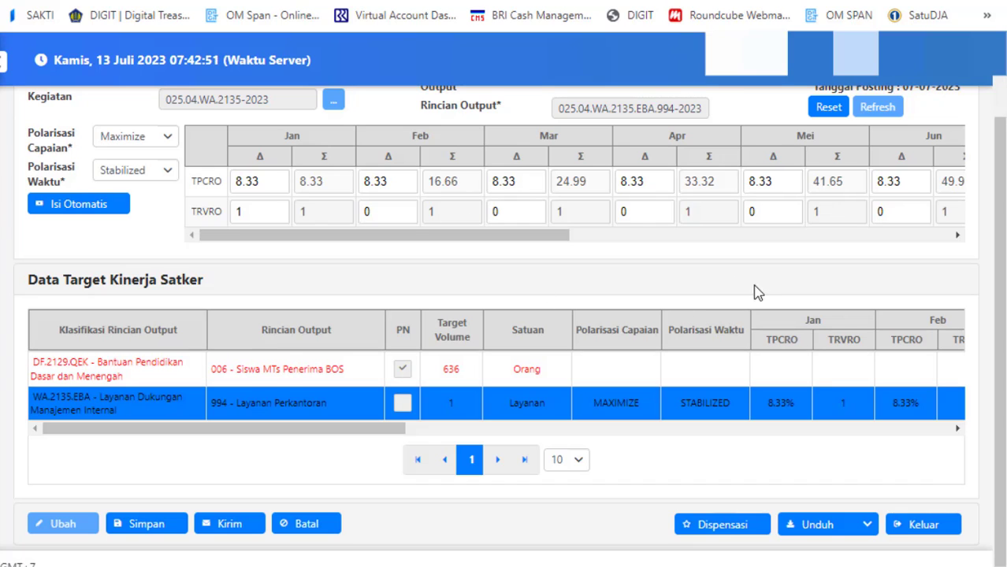
scroll(998, 308, "up", 1)
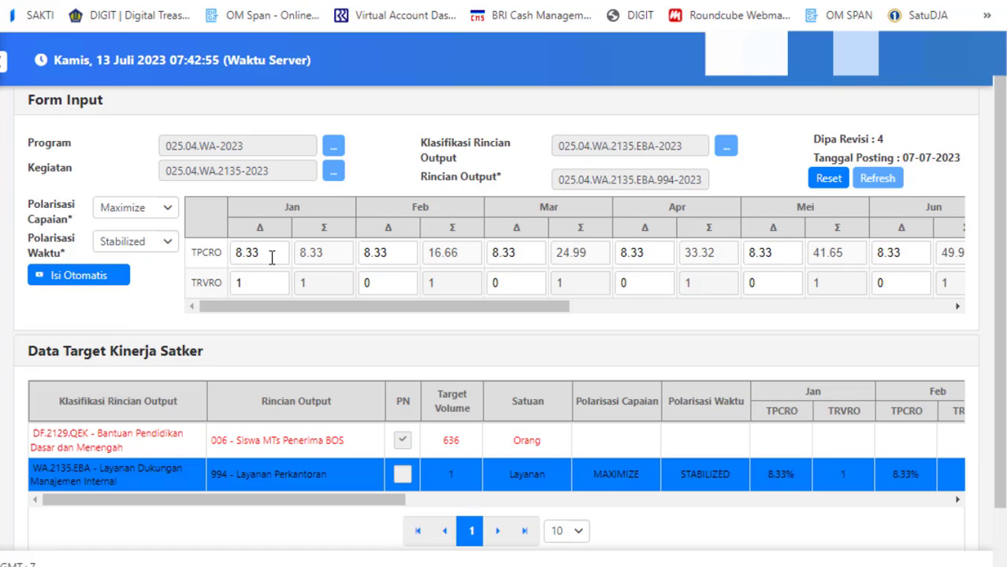
Step: Set the monthly TPCRO targets of March and June to 8.34 for Layanan Perkantoran
left_click(518, 256)
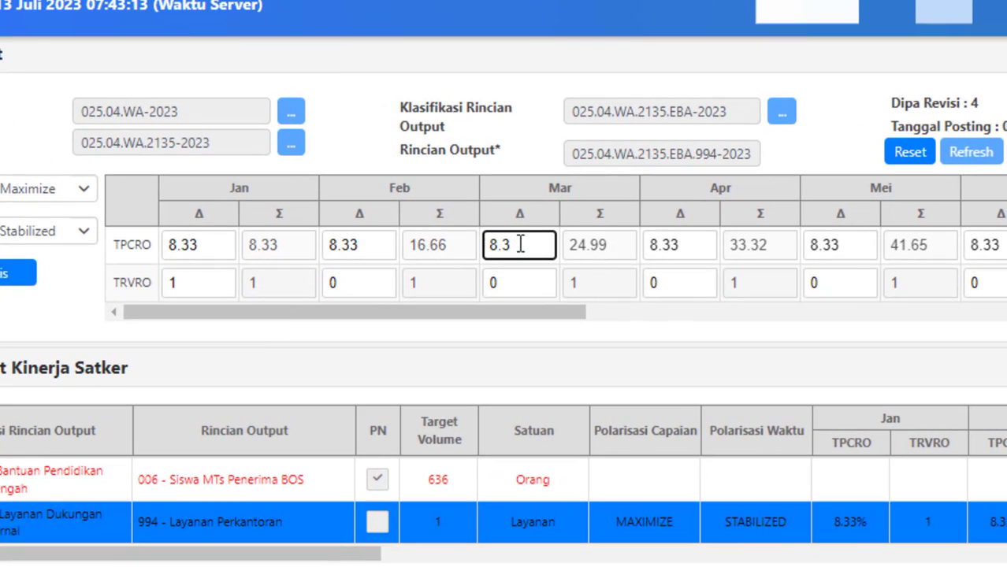
type("4")
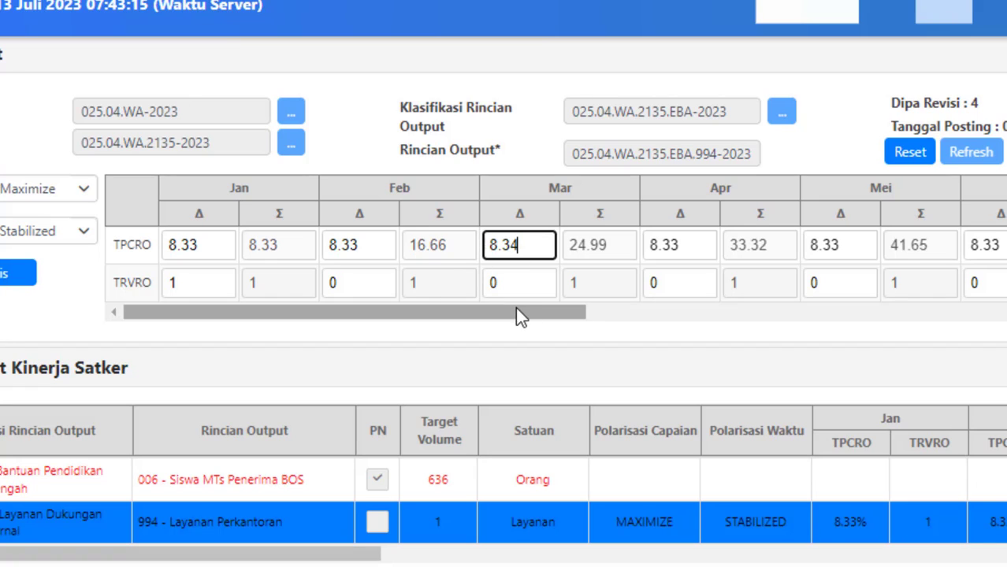
left_click(527, 280)
left_click(519, 245)
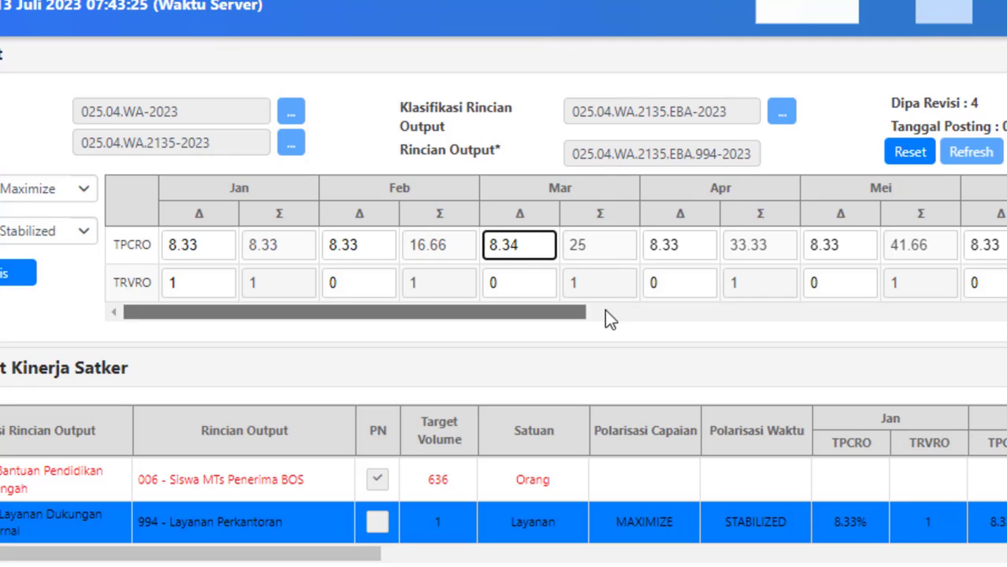
left_click_drag(583, 313, 667, 319)
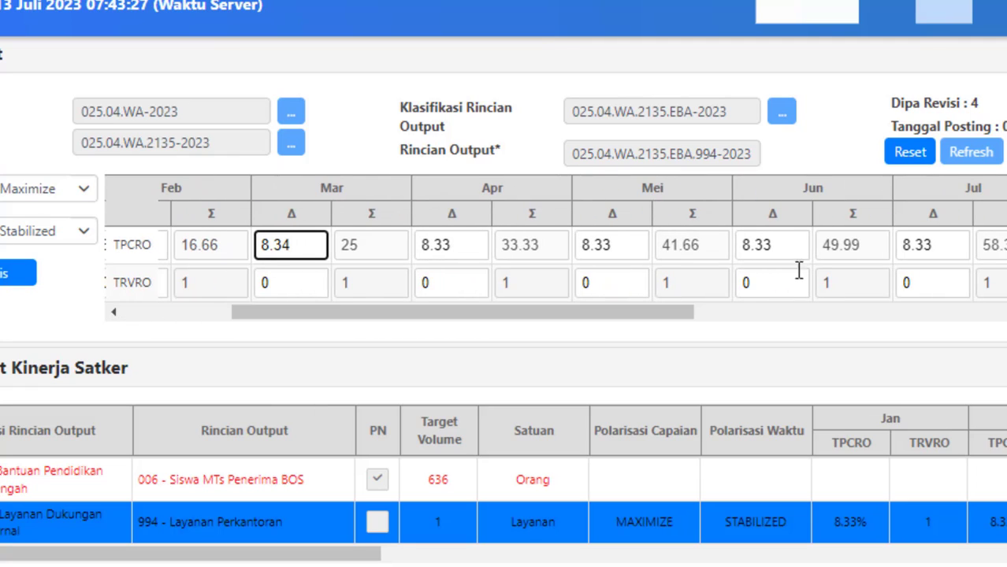
left_click(773, 245)
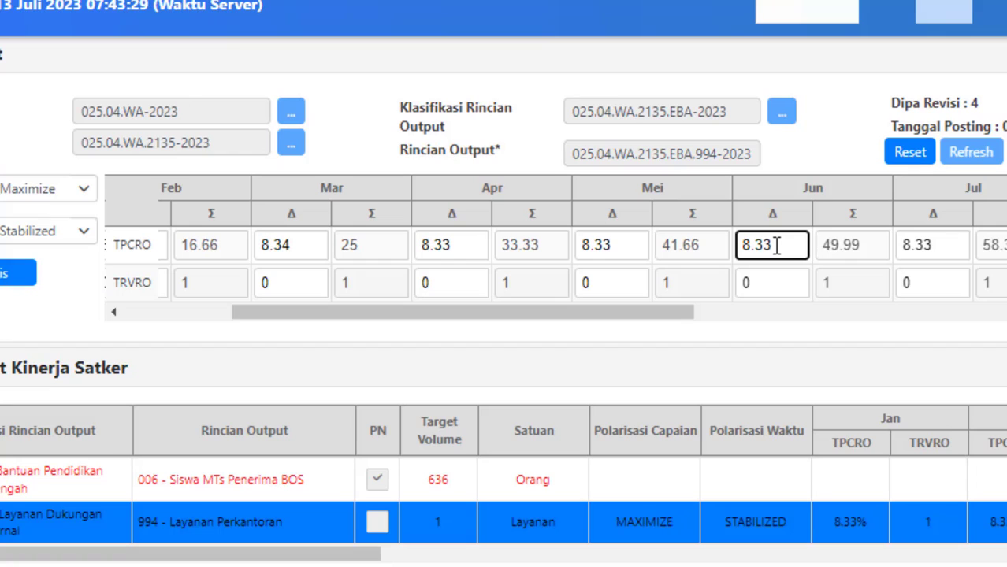
key("BackSpace")
left_click(763, 296)
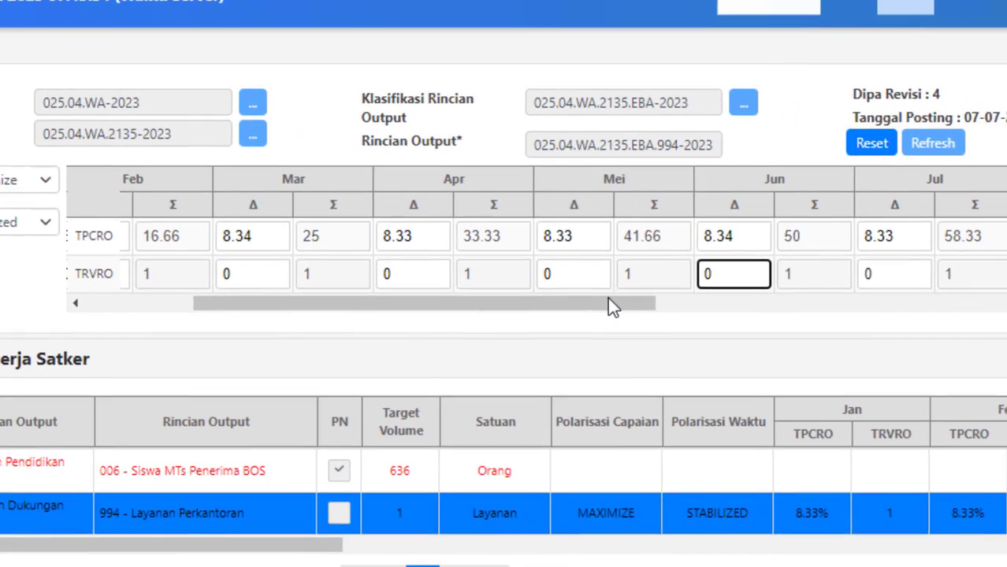
Step: Set the monthly TPCRO targets of September and December to 8.34 for Layanan Perkantoran
left_click_drag(613, 308, 946, 309)
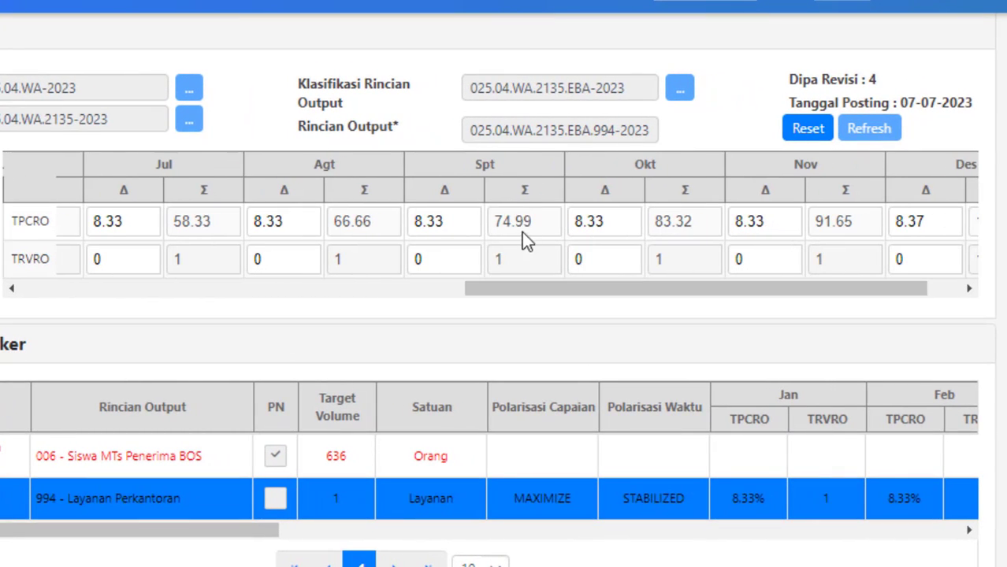
left_click(457, 221)
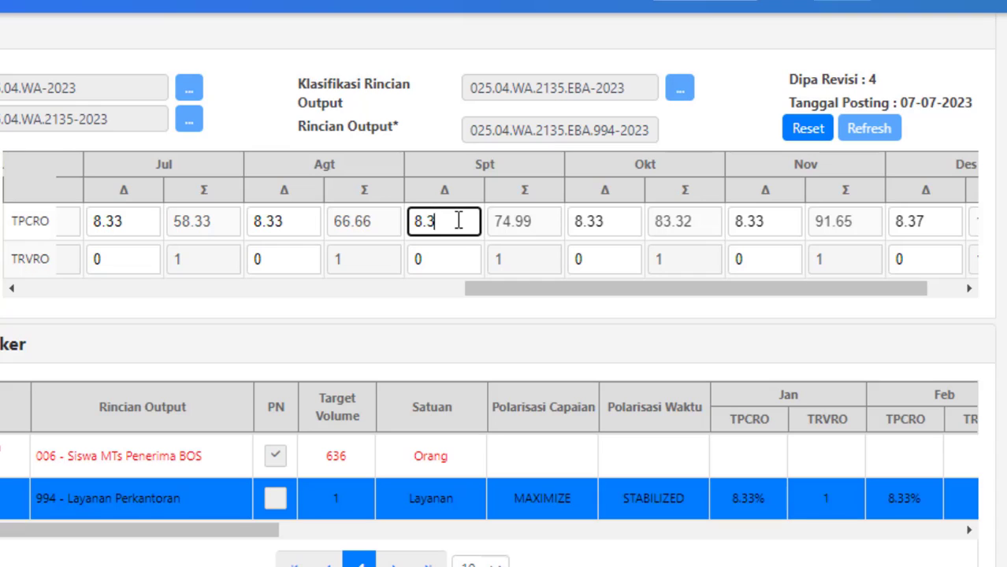
type("4")
left_click(542, 229)
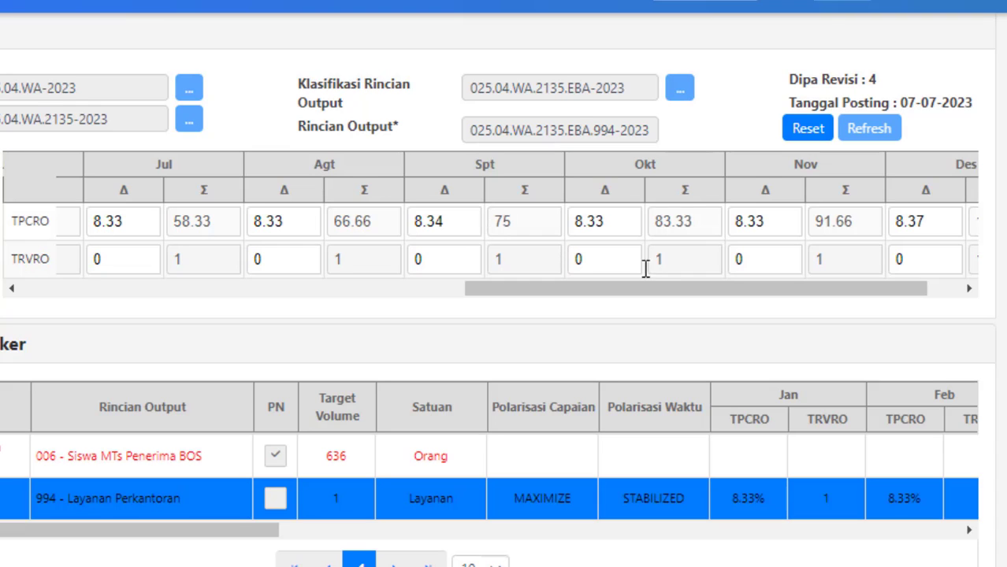
left_click_drag(647, 287, 898, 285)
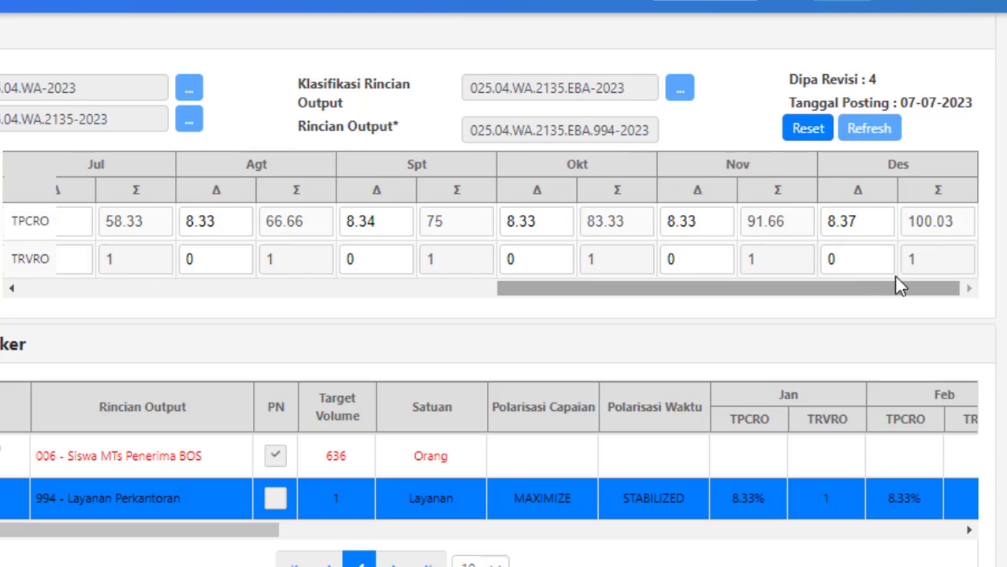
left_click(860, 223)
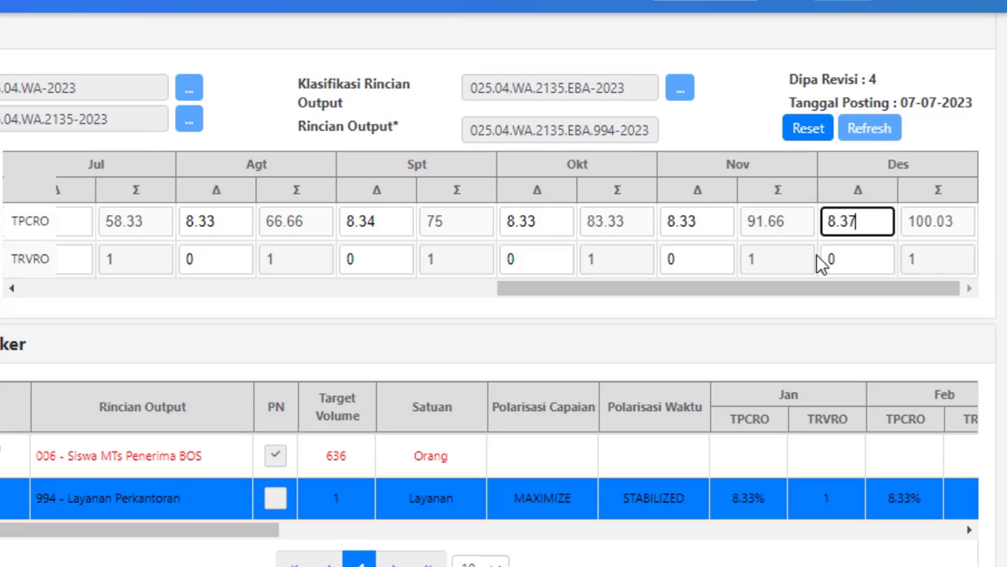
type("4")
left_click(932, 236)
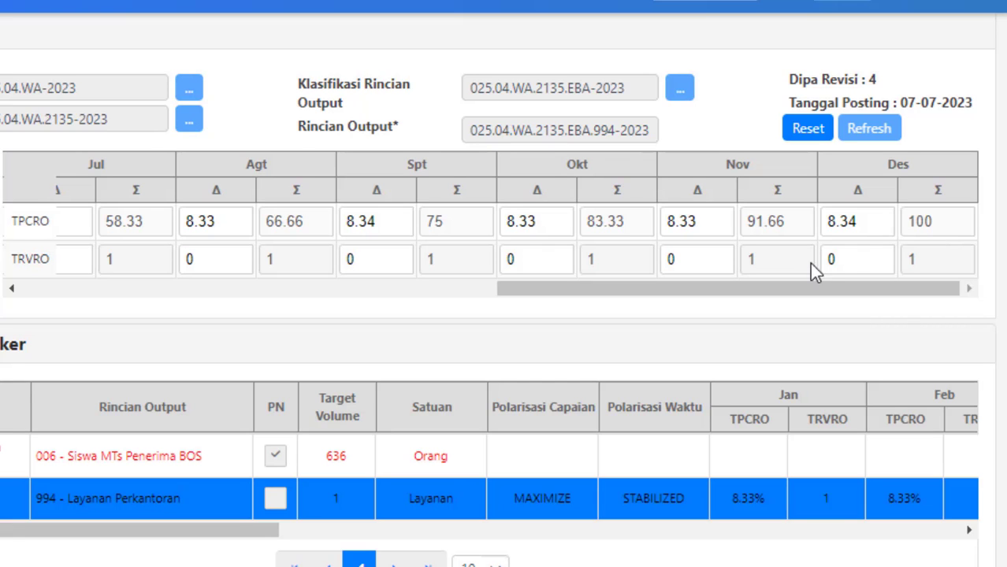
Step: Return to the January targets and check the Polarisasi Capaian setting of Layanan Perkantoran
left_click_drag(802, 289, 220, 226)
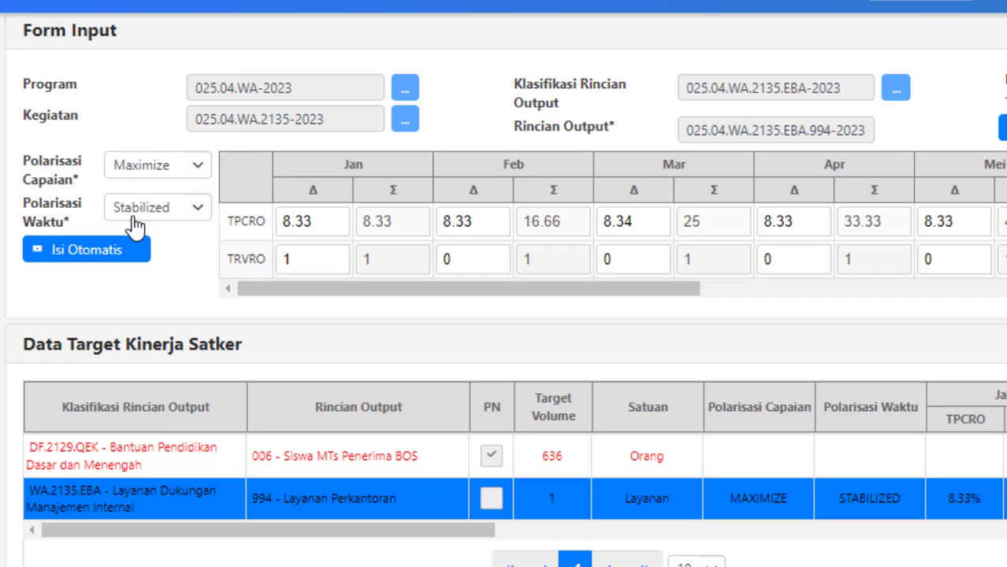
left_click(167, 178)
left_click(167, 178)
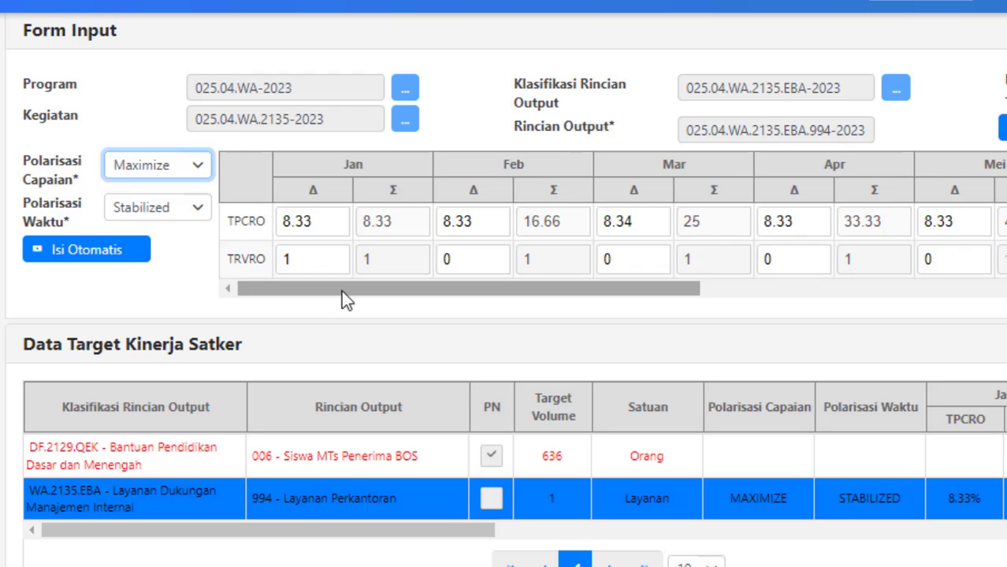
Step: Save the Layanan Perkantoran targets, confirm the save and close the success message
scroll(733, 401, "down", 1)
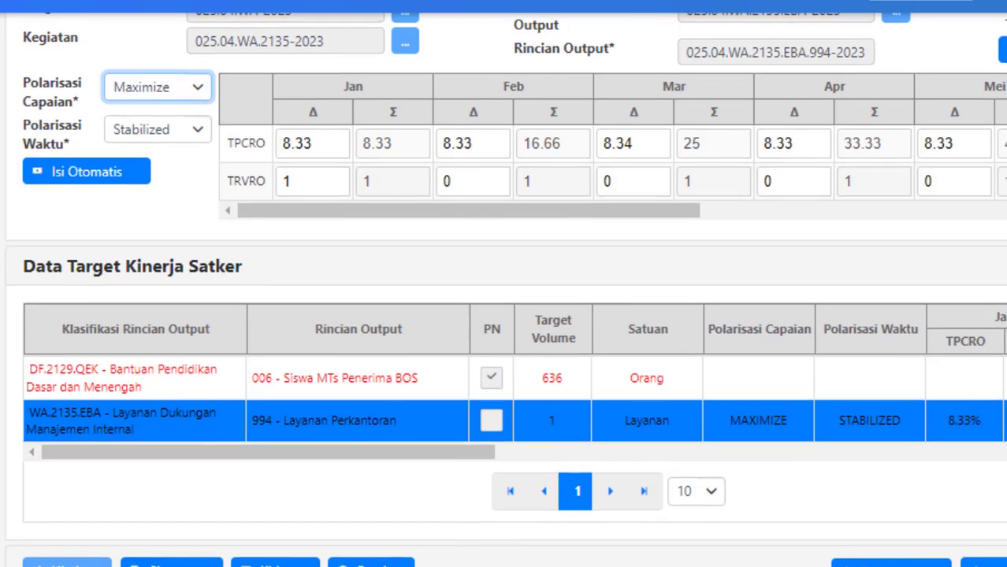
scroll(733, 402, "up", 1)
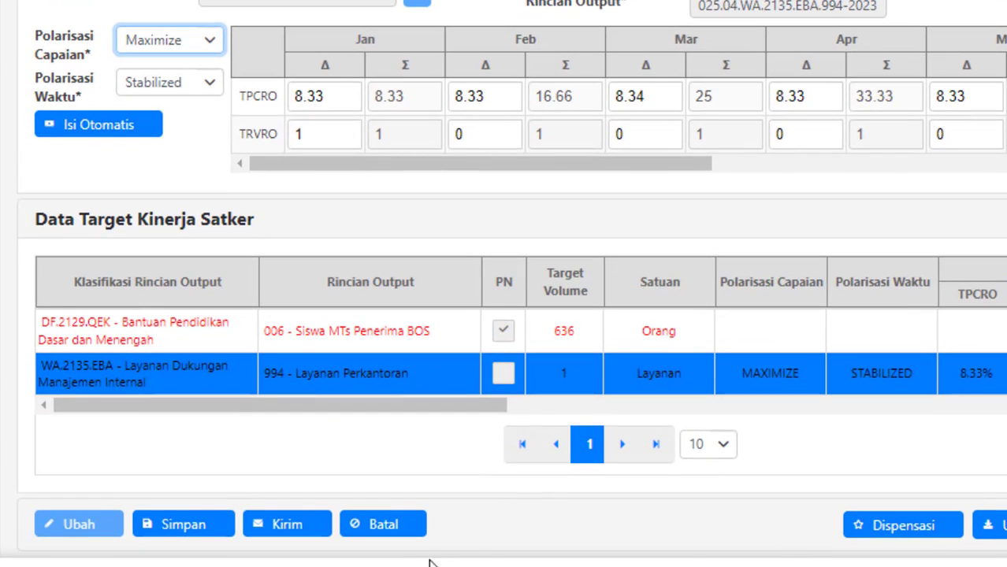
left_click(185, 538)
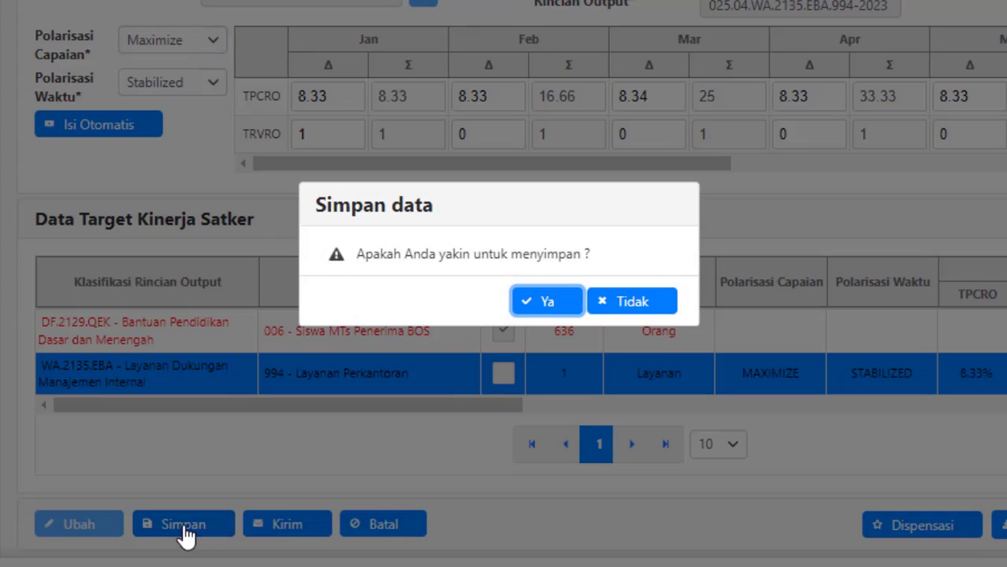
left_click(523, 306)
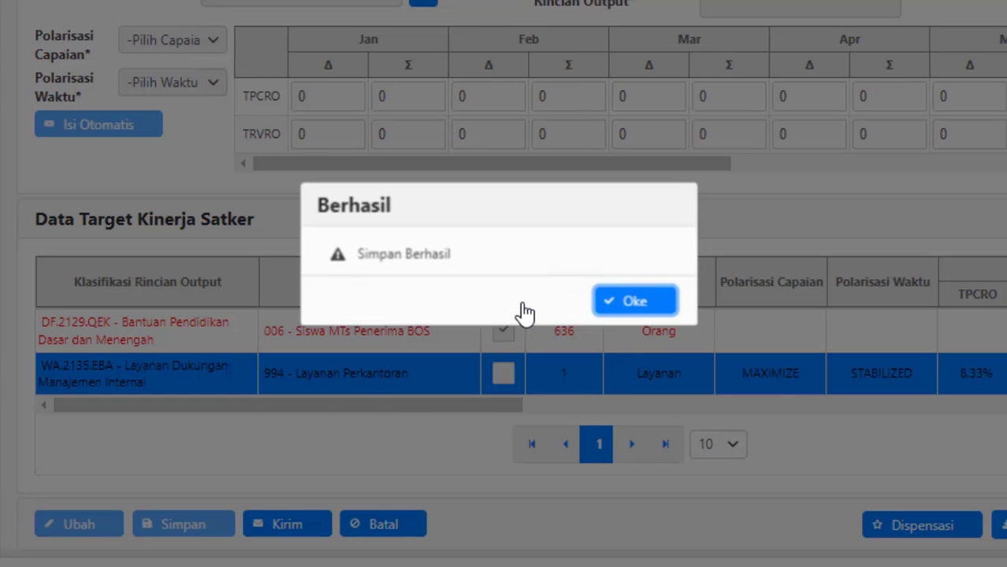
left_click(624, 302)
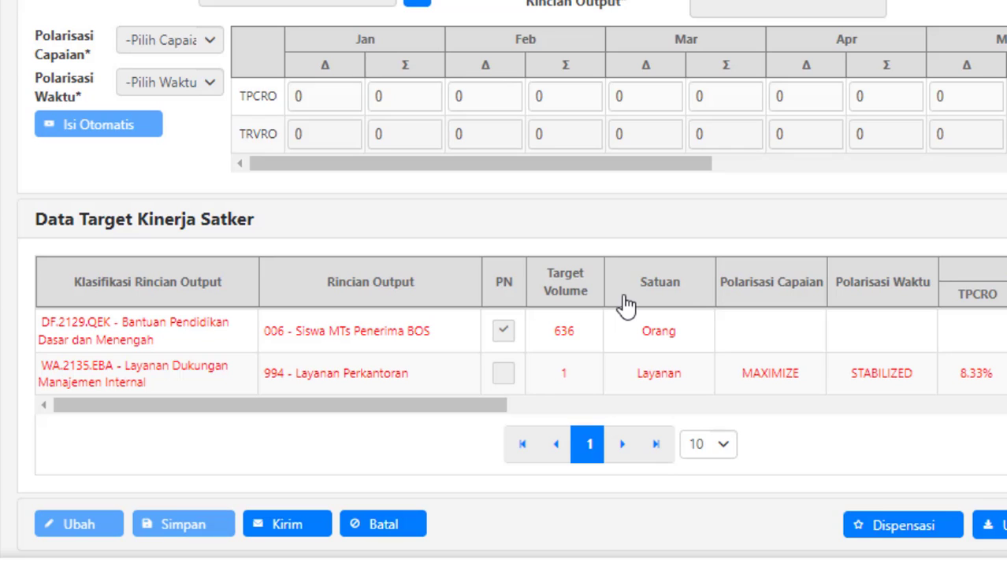
Step: Open the 006 - Siswa MTs Penerima BOS output for editing
left_click(317, 343)
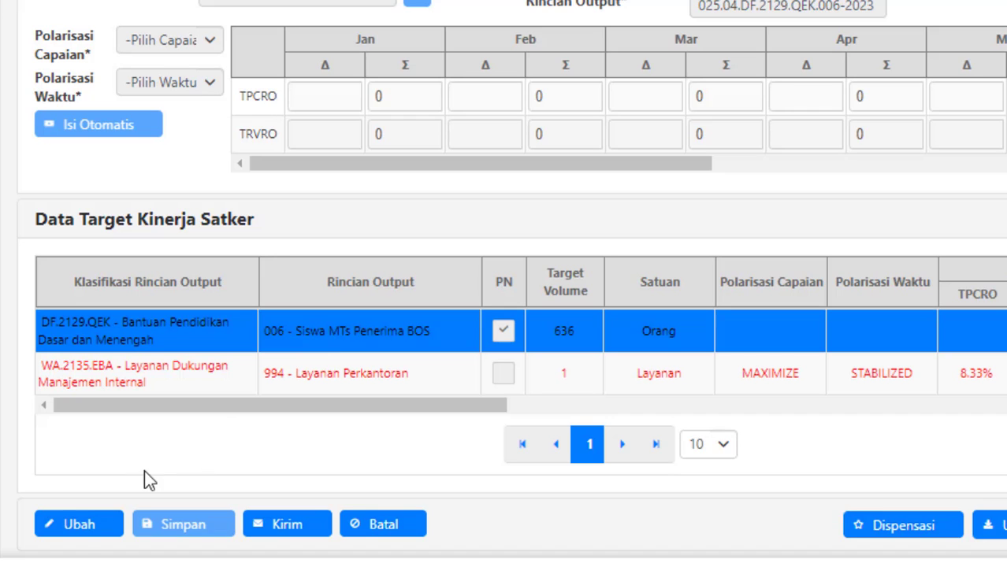
left_click(82, 532)
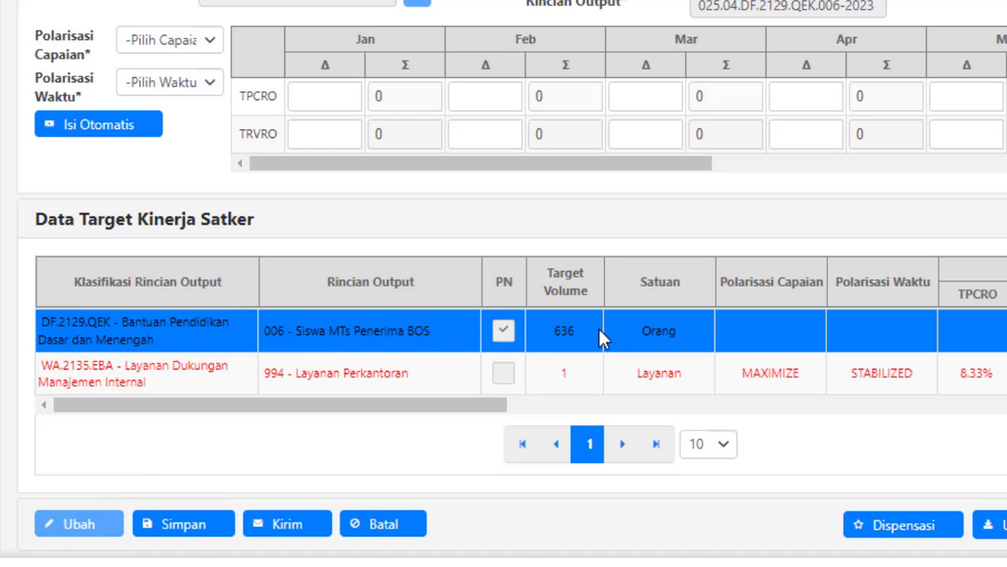
scroll(685, 197, "up", 3)
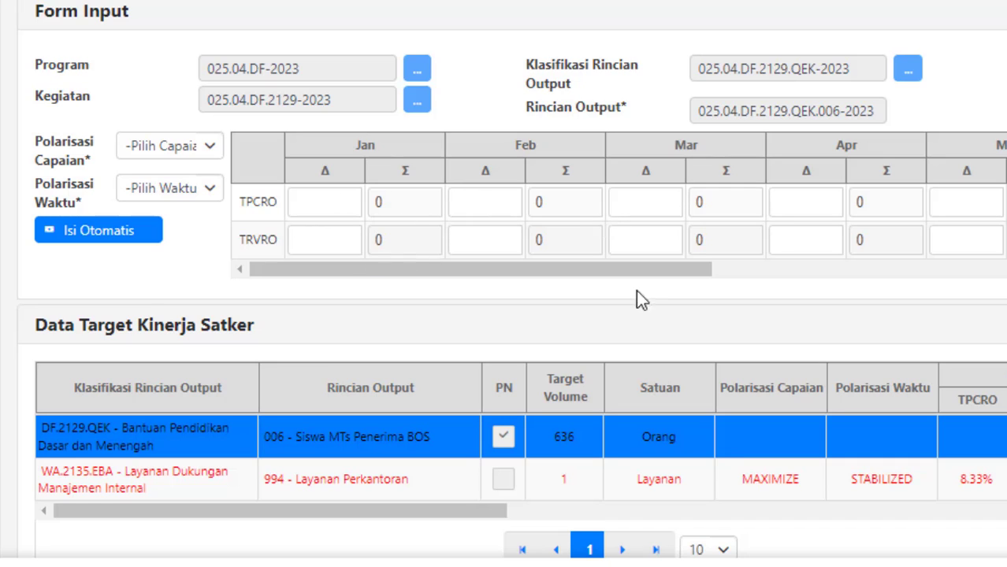
Step: Switch to Book1.xlsx in Excel and review the Bantuan Operasional Sekolah and Layanan Perkantoran example schemes
left_click(602, 556)
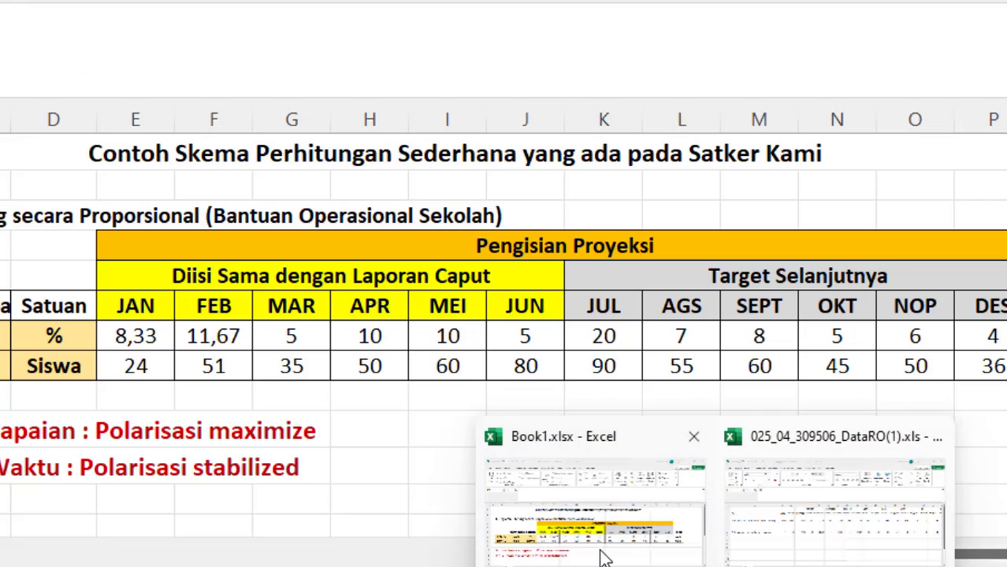
left_click(234, 471)
key("Down")
key("Down")
key("Down")
key("Down")
key("Down")
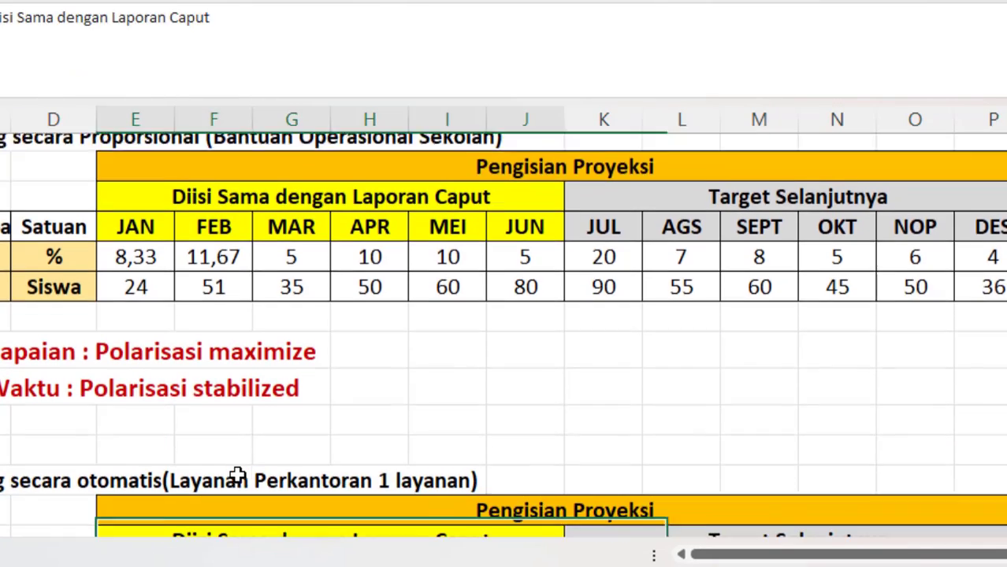
key("Down")
key("Down")
key("Down")
key("Down")
key("Down")
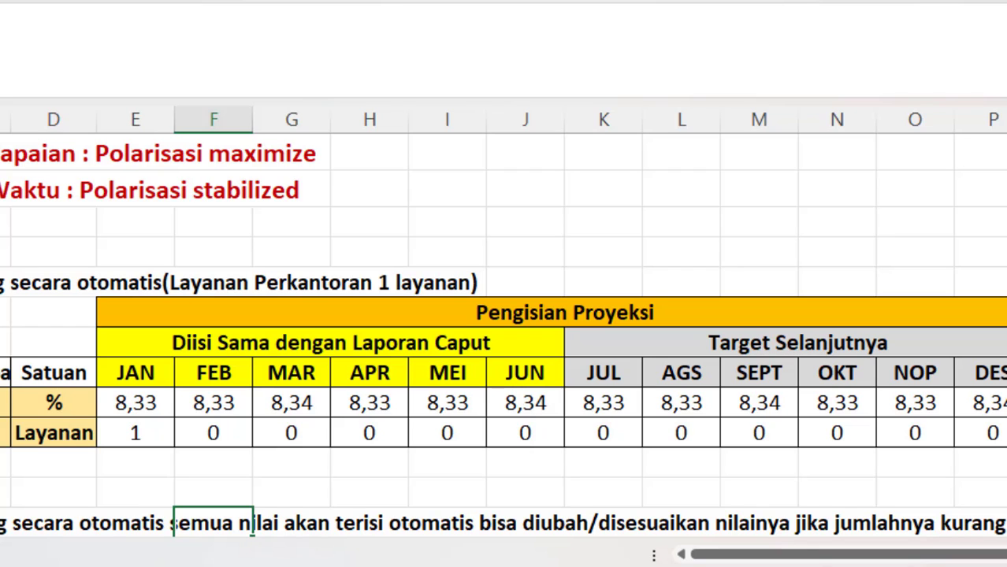
scroll(641, 355, "up", 3)
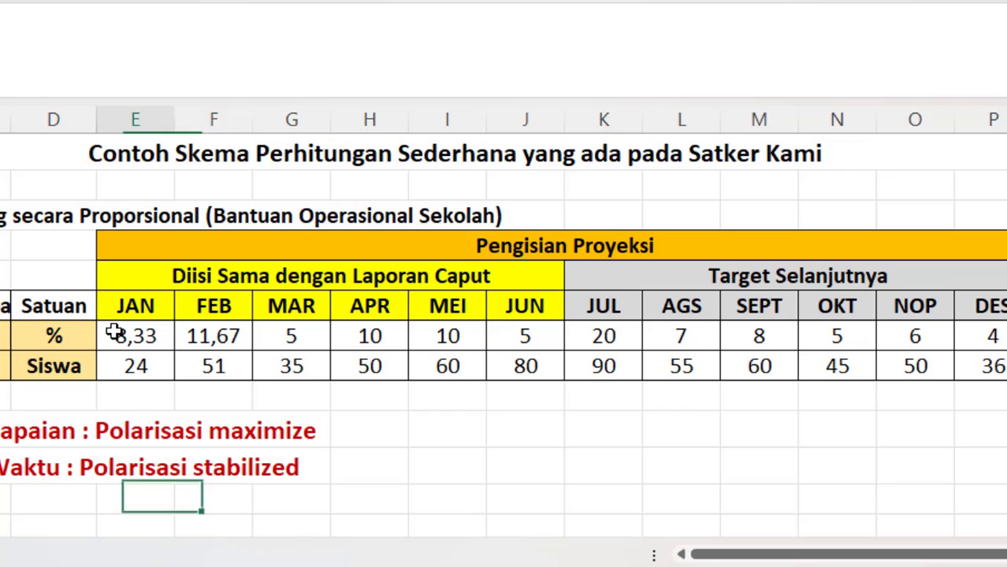
Step: Compare the January to June values of the Bantuan Operasional Sekolah scheme with the monthly RVRO and Progres figures in the DataRO workbook
left_click_drag(118, 335, 528, 335)
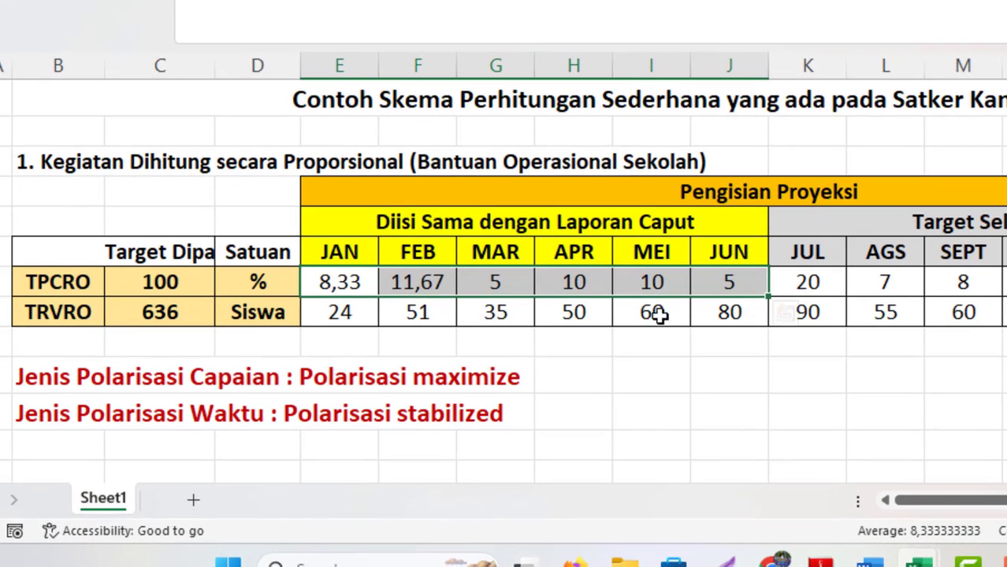
left_click(347, 314)
key("Up")
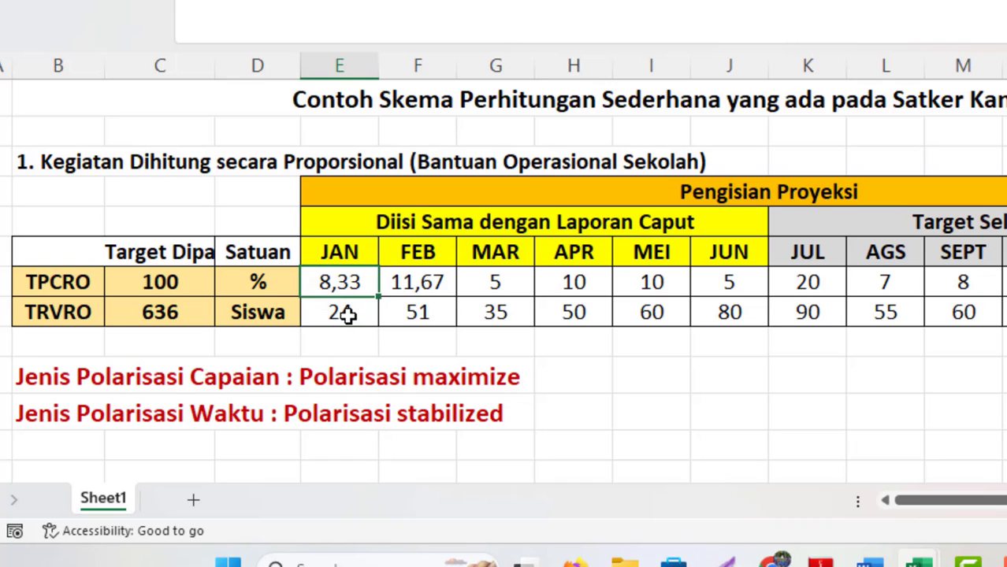
mouse_move(914, 561)
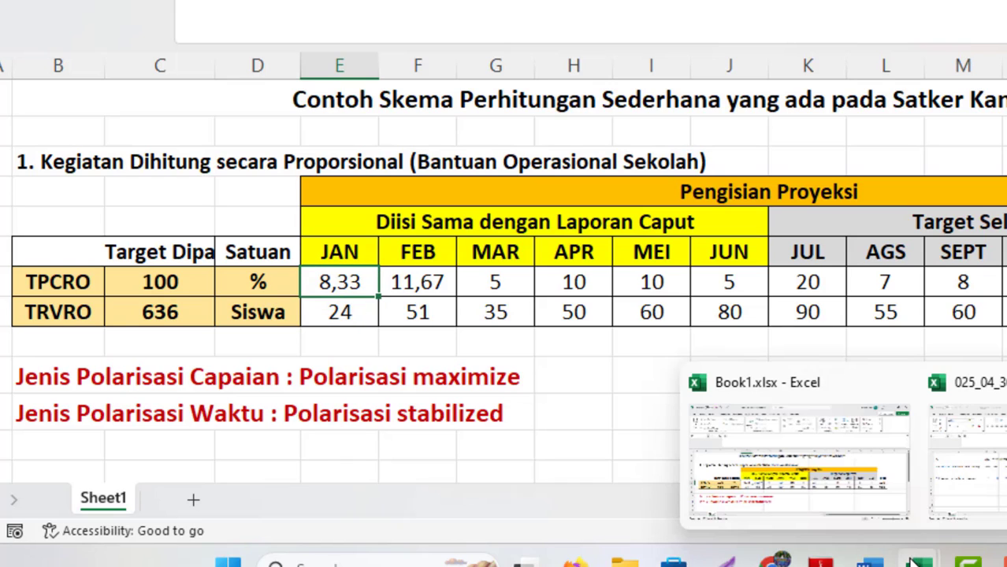
left_click(965, 453)
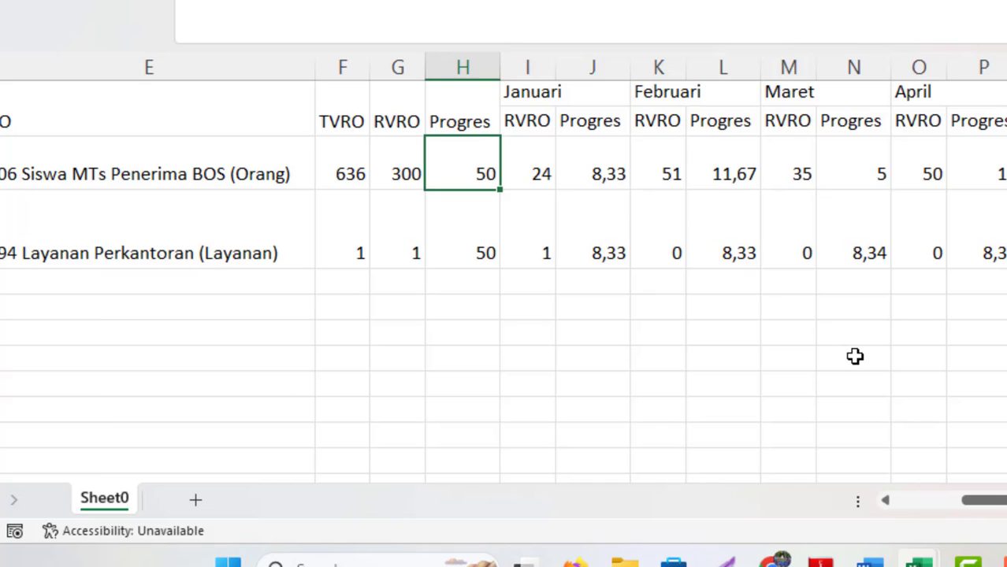
key("alt+Tab")
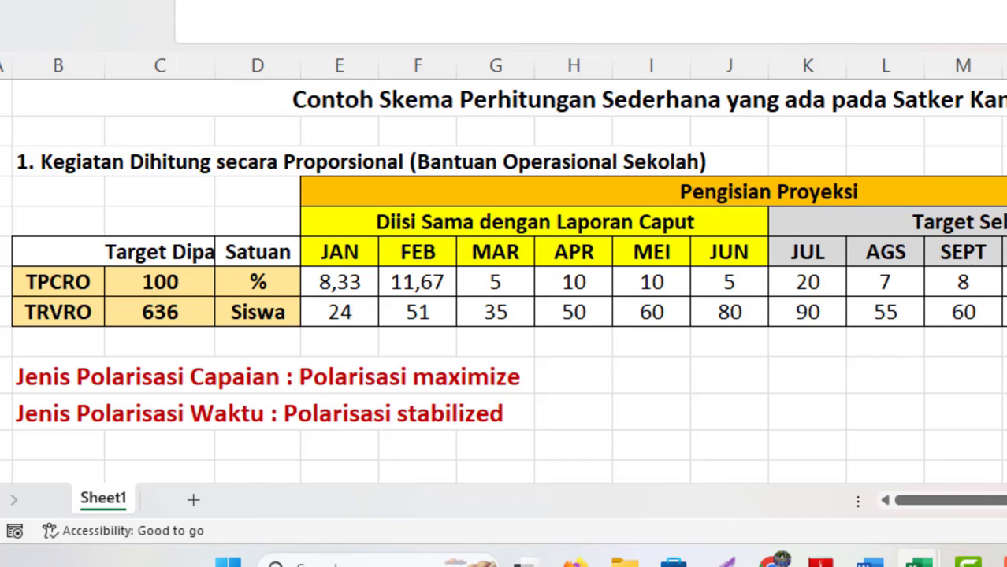
Step: Check the yearly TPCRO and TRVRO totals of the Bantuan Operasional Sekolah scheme
key("ctrl+shift+Right")
key("ctrl+shift+Right")
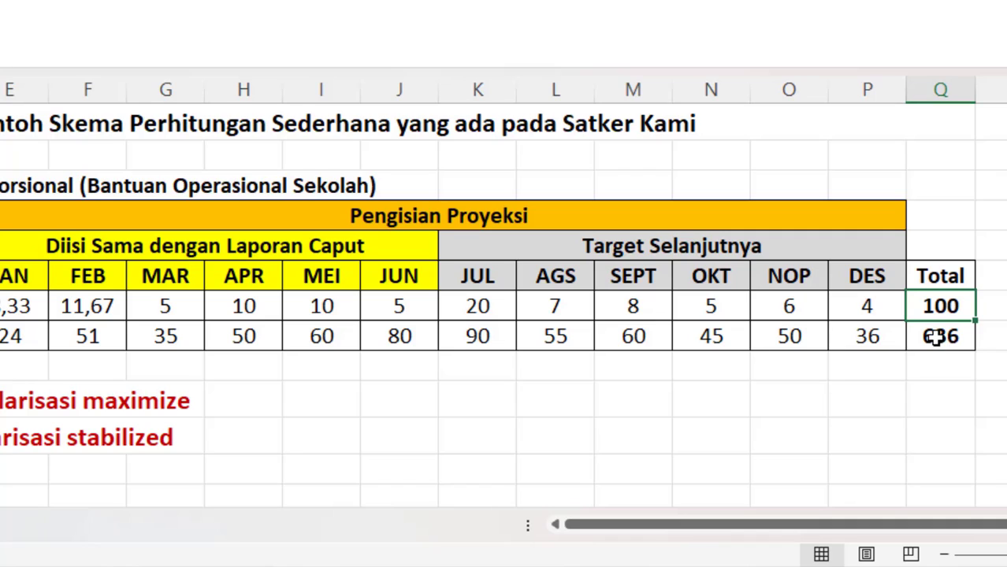
left_click(937, 338)
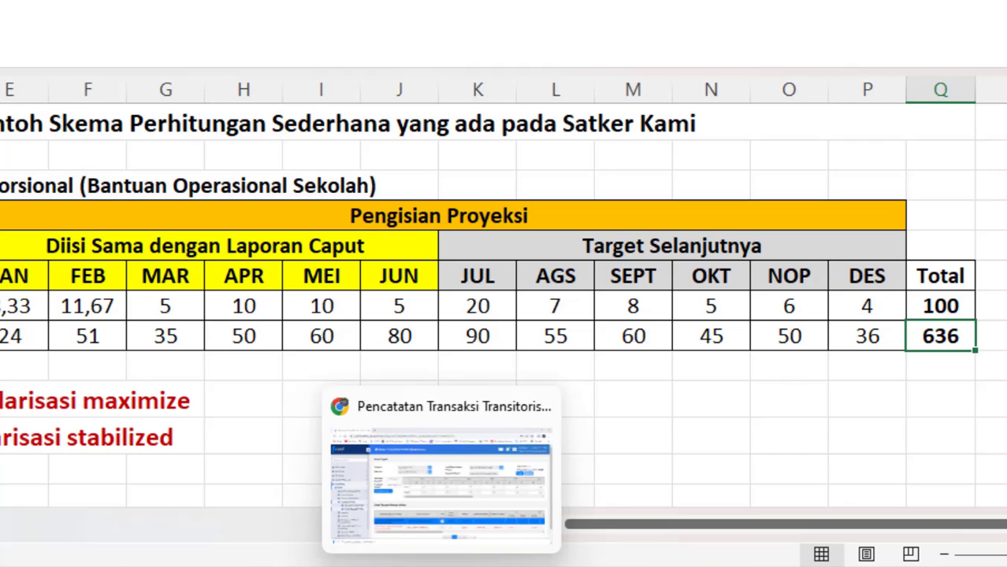
Step: Switch back to SAKTI and set the January TPCRO target of Siswa MTs Penerima BOS to 8.33
left_click(409, 498)
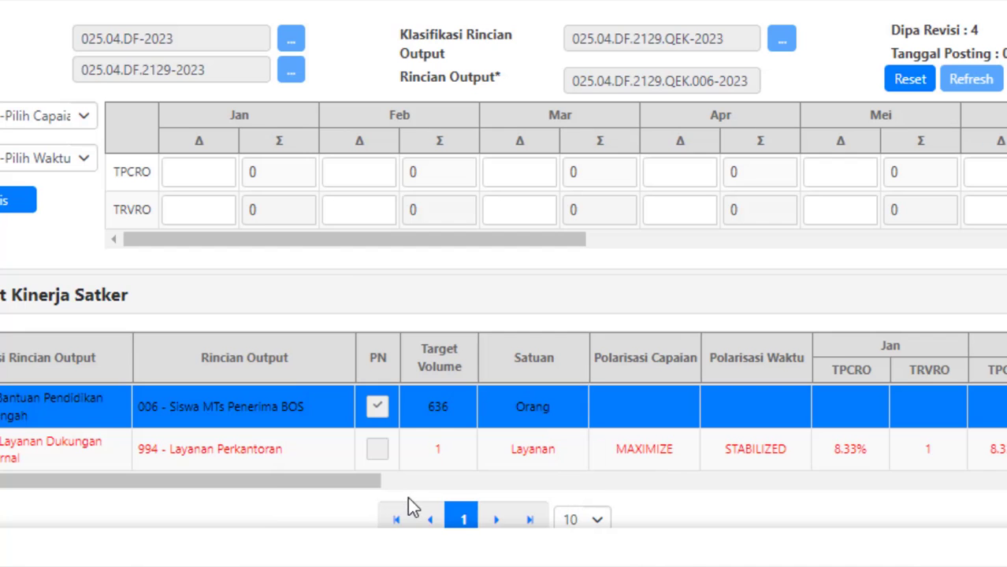
left_click(199, 173)
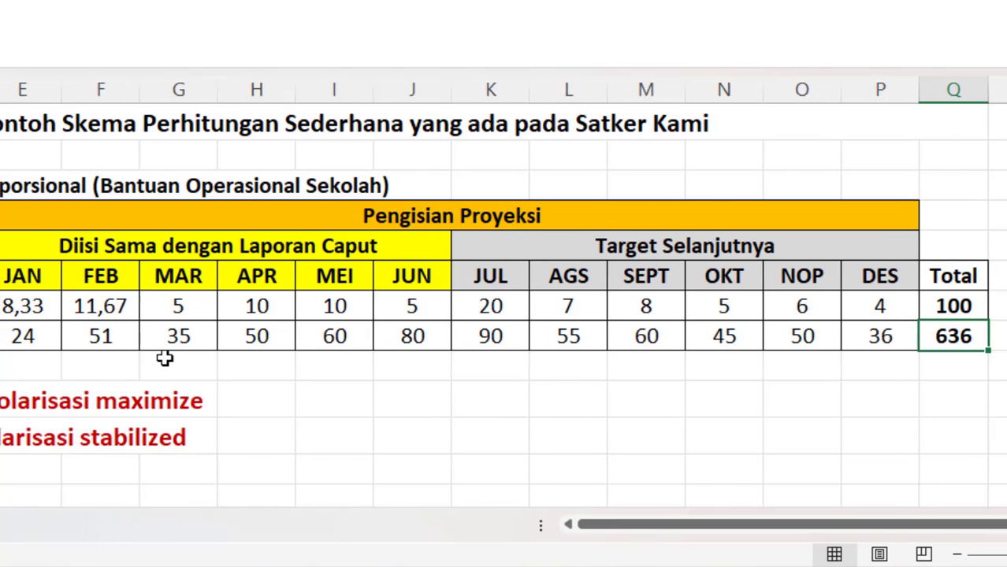
scroll(164, 356, "left", 2)
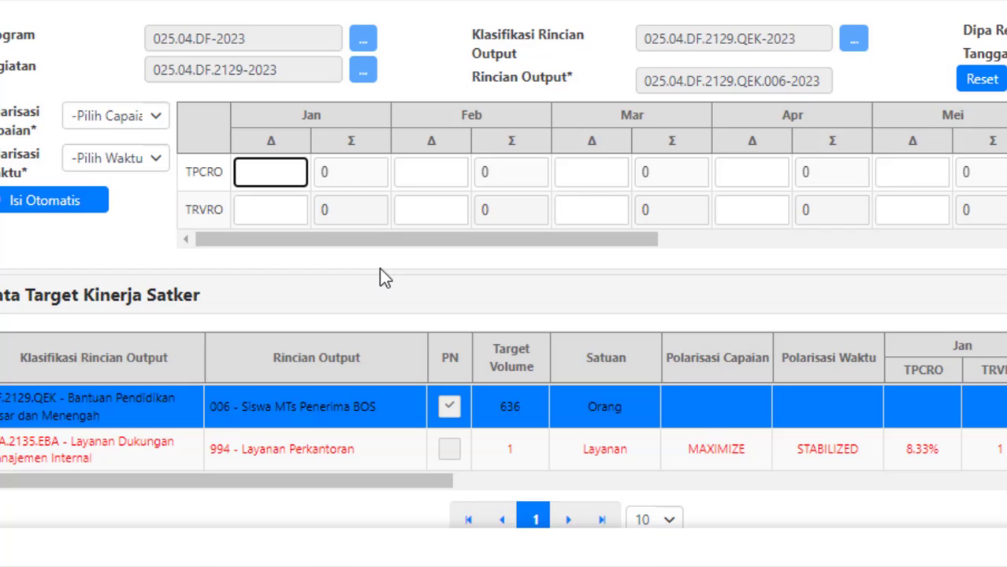
type("8")
type(".33")
Step: Set the February TPCRO target of Siswa MTs Penerima BOS to 11.67, following the Excel scheme
left_click(422, 173)
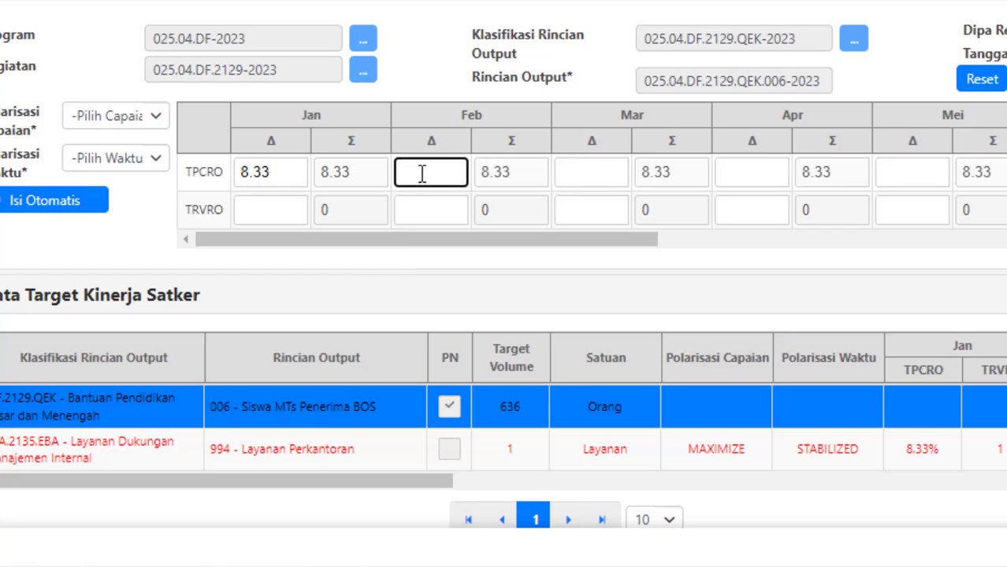
key("alt+Tab")
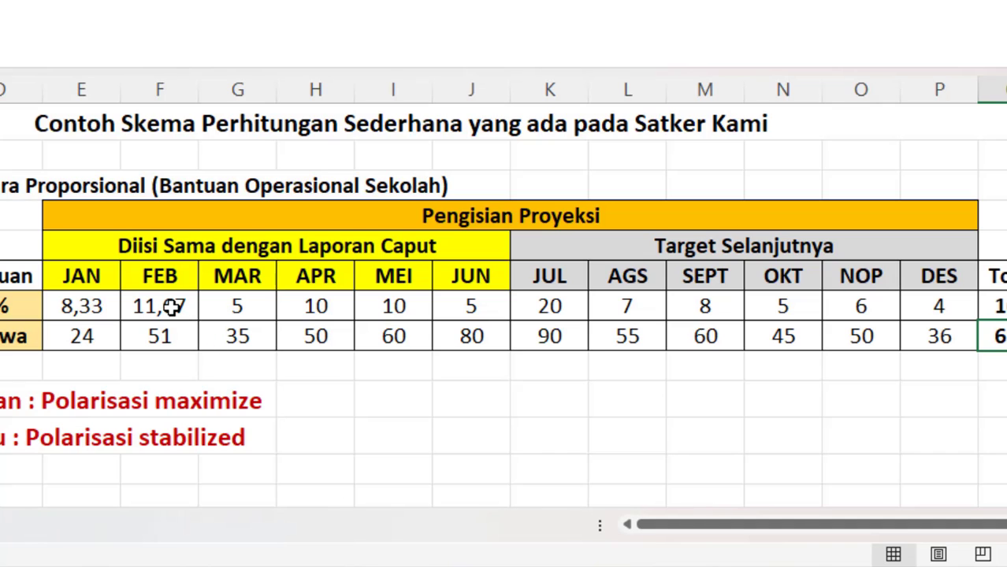
key("alt+Tab")
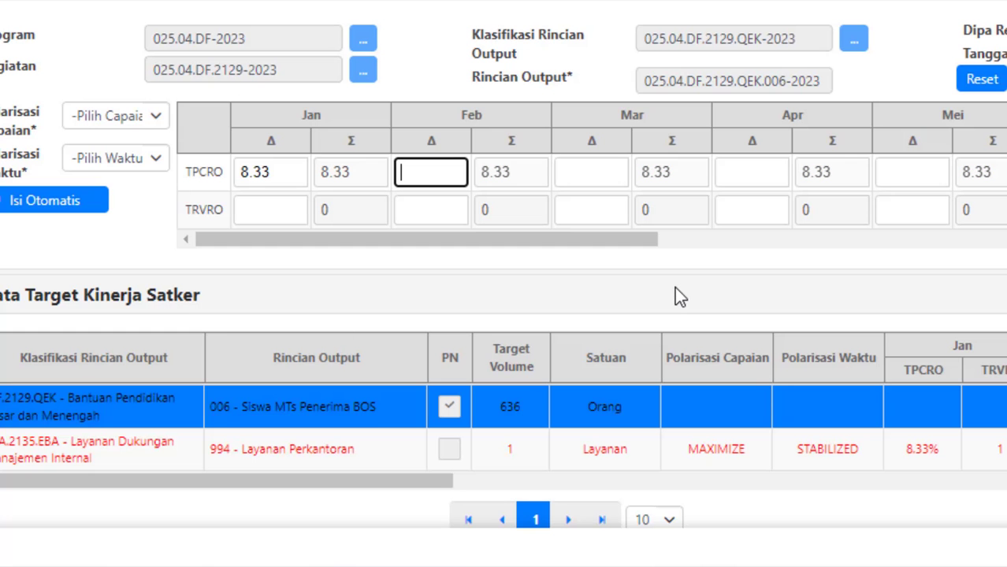
type("11.67")
left_click(514, 171)
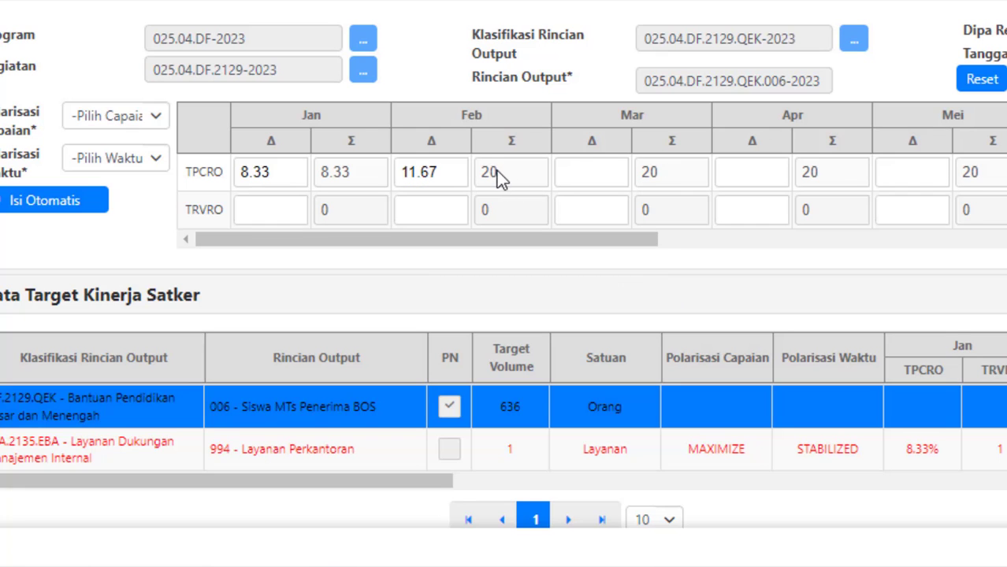
Step: Set the monthly TPCRO targets of Siswa MTs Penerima BOS to 5 for March and 10 for April, following the Excel scheme
left_click(602, 171)
key("alt+Tab")
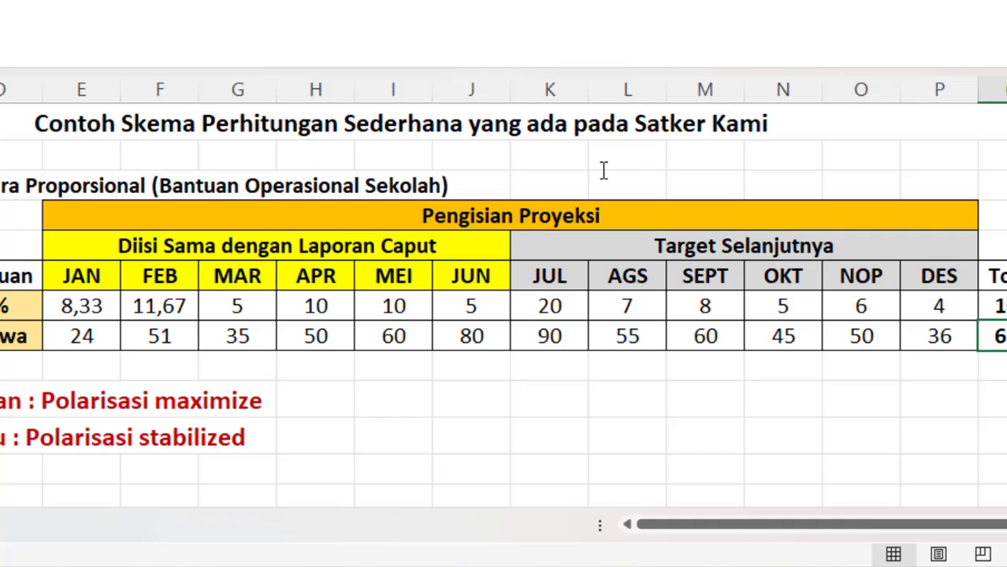
key("alt+Tab")
type("5")
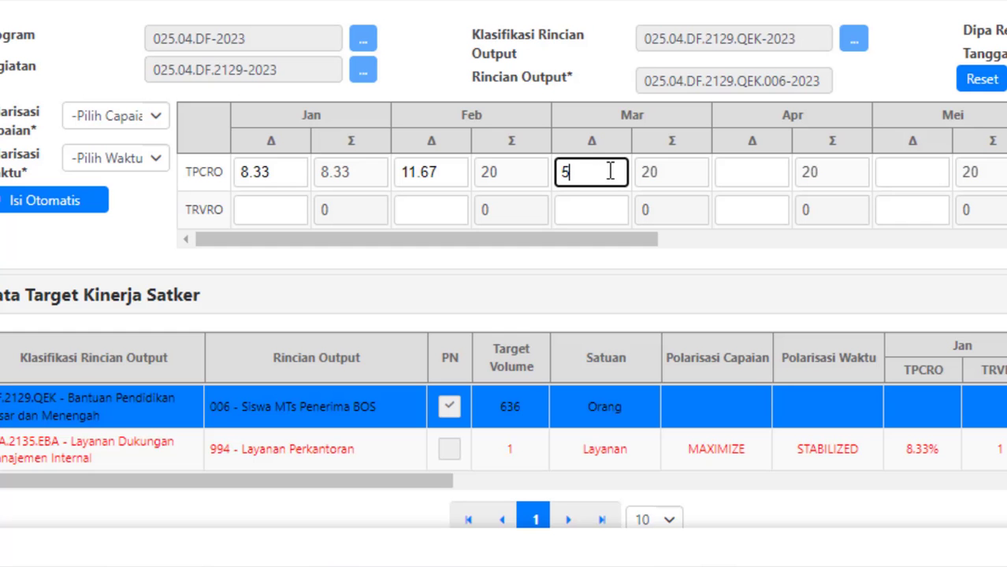
left_click(766, 171)
type("10")
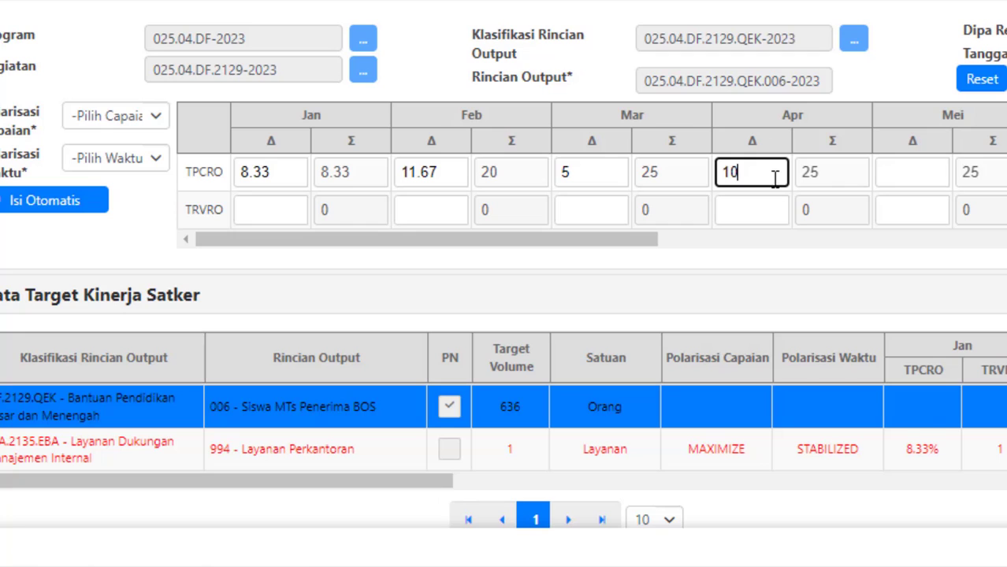
Step: Set the monthly TPCRO targets of Siswa MTs Penerima BOS to 10 for May and 5 for June
left_click(930, 171)
type("10")
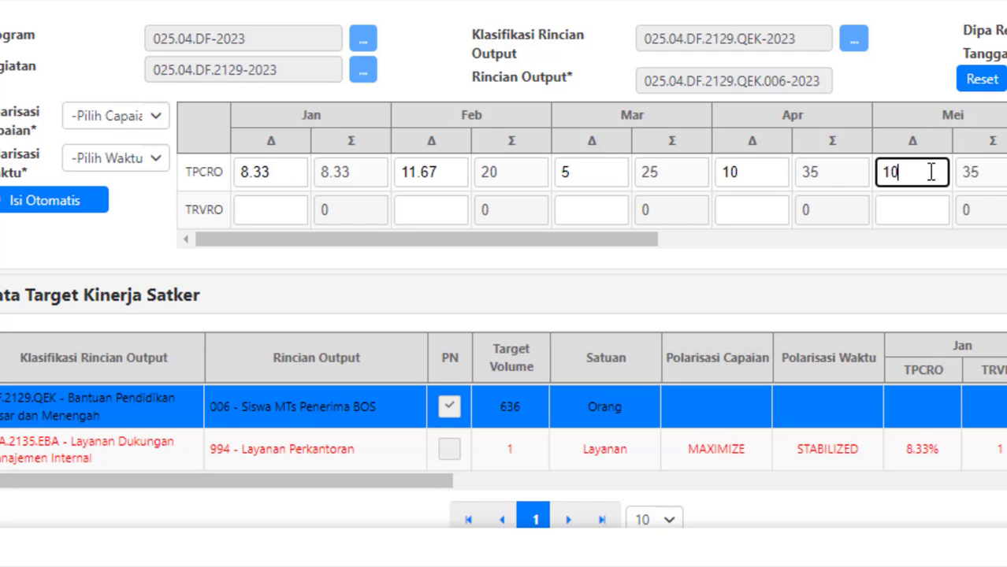
key("Tab")
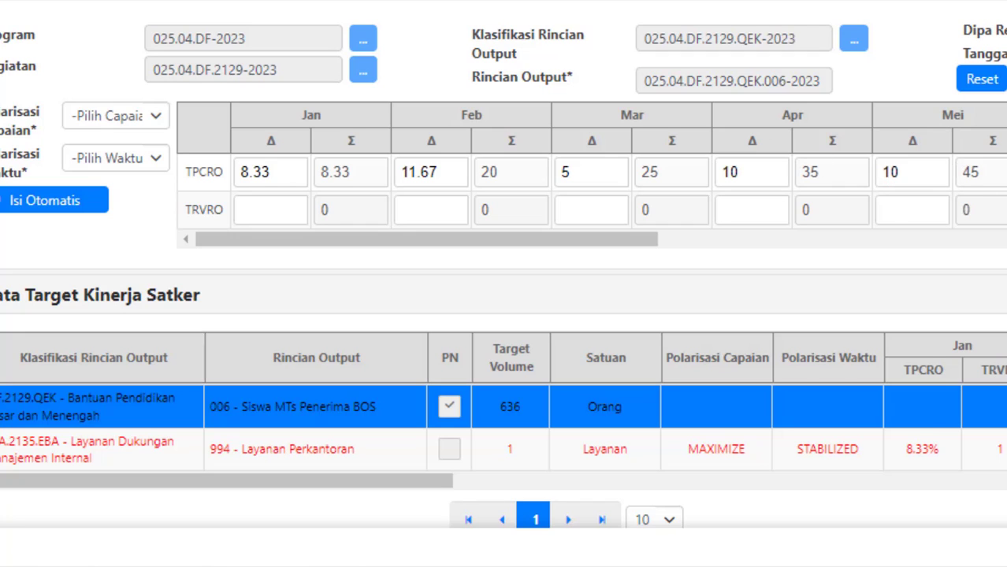
type("5")
left_click_drag(648, 237, 769, 245)
left_click(874, 178)
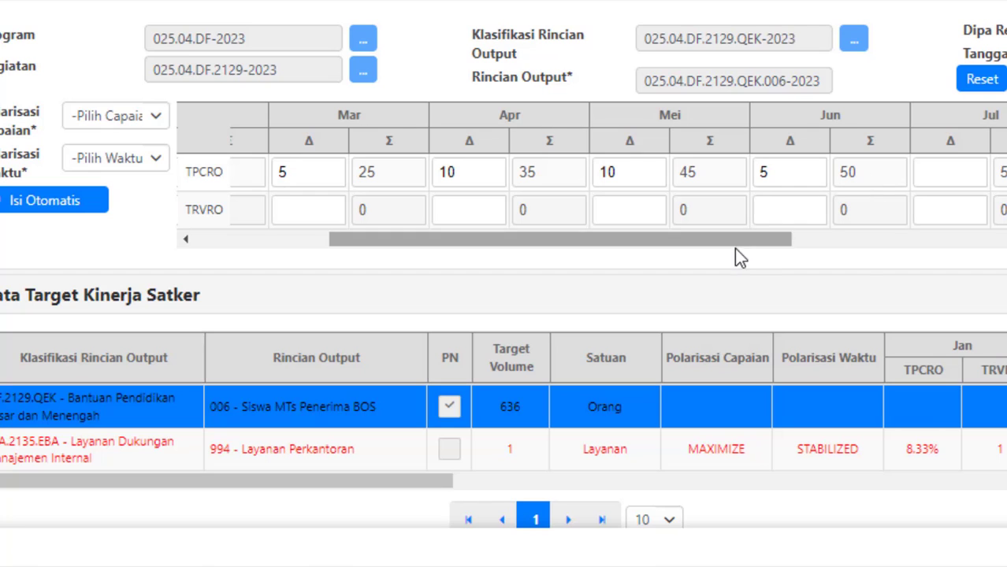
Step: Set the July TPCRO target of Siswa MTs Penerima BOS to 20, following the Excel scheme
left_click_drag(775, 244, 893, 242)
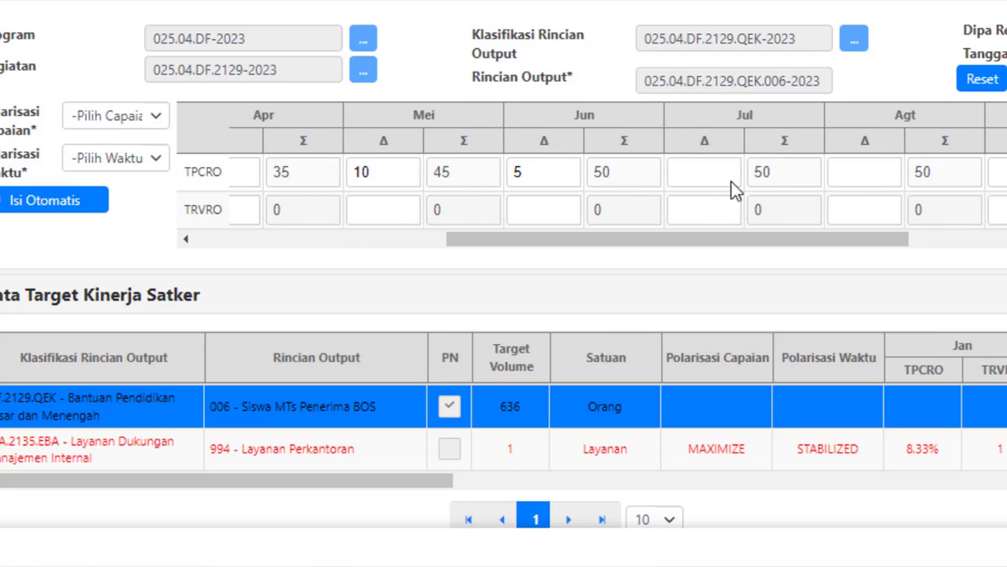
left_click(693, 172)
key("alt+Tab")
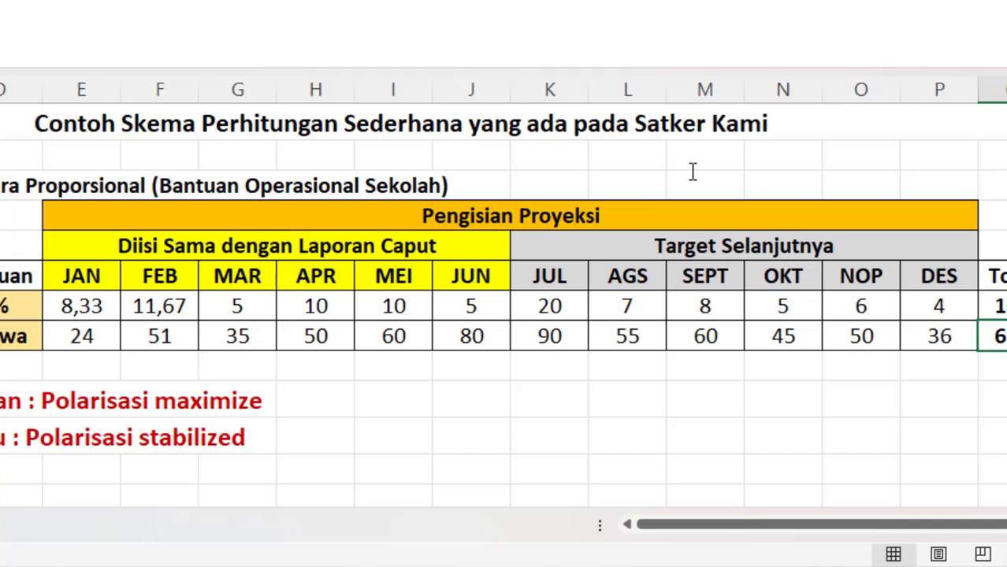
key("alt+Tab")
type("20")
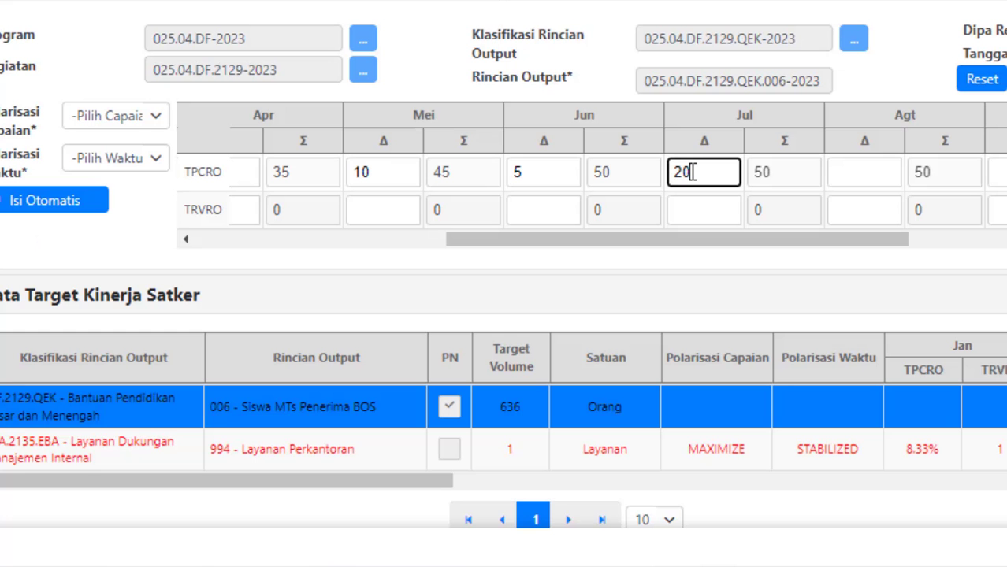
Step: Set the monthly TPCRO targets of Siswa MTs Penerima BOS to 7 for August and 8 for September
left_click(864, 178)
type("7")
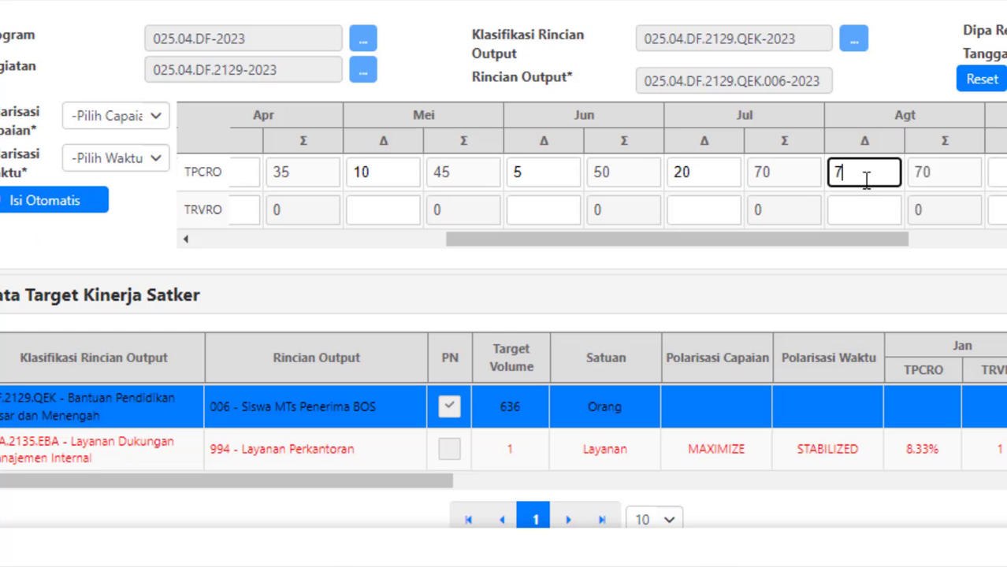
left_click(997, 173)
type("8")
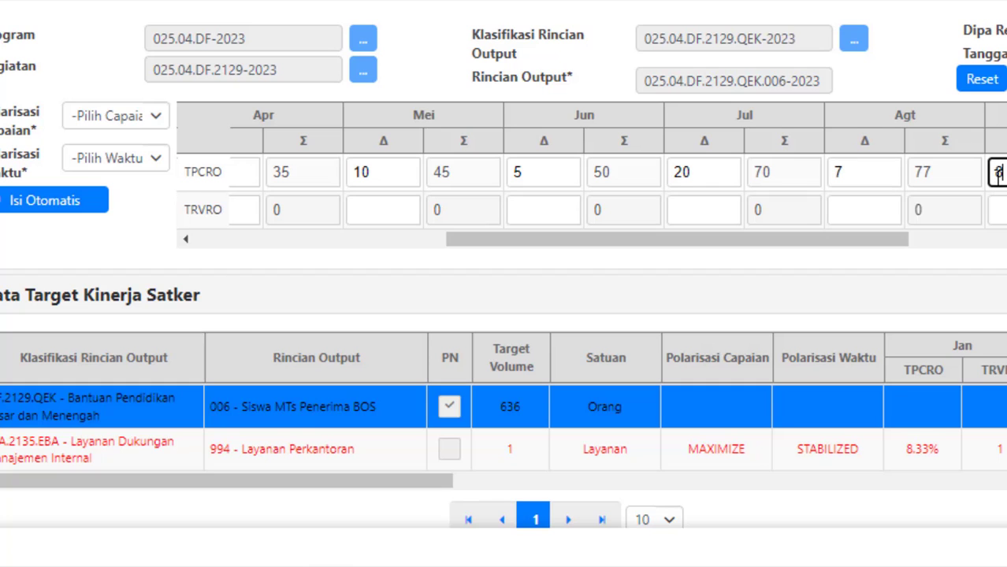
Step: Set the monthly TPCRO targets of Siswa MTs Penerima BOS to 5 for October, 6 for November and 4 for December
left_click_drag(878, 242, 1006, 242)
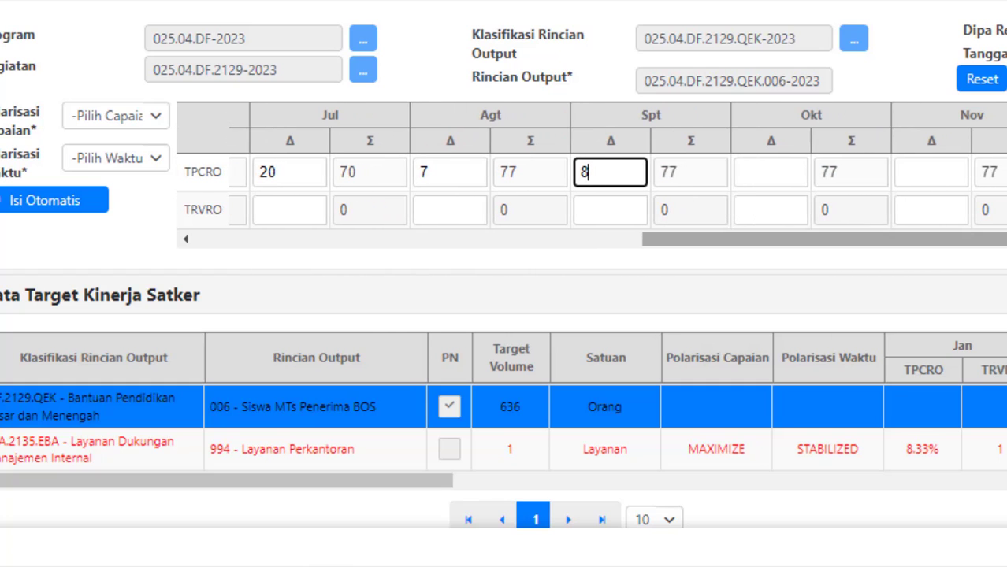
left_click(792, 168)
type("5")
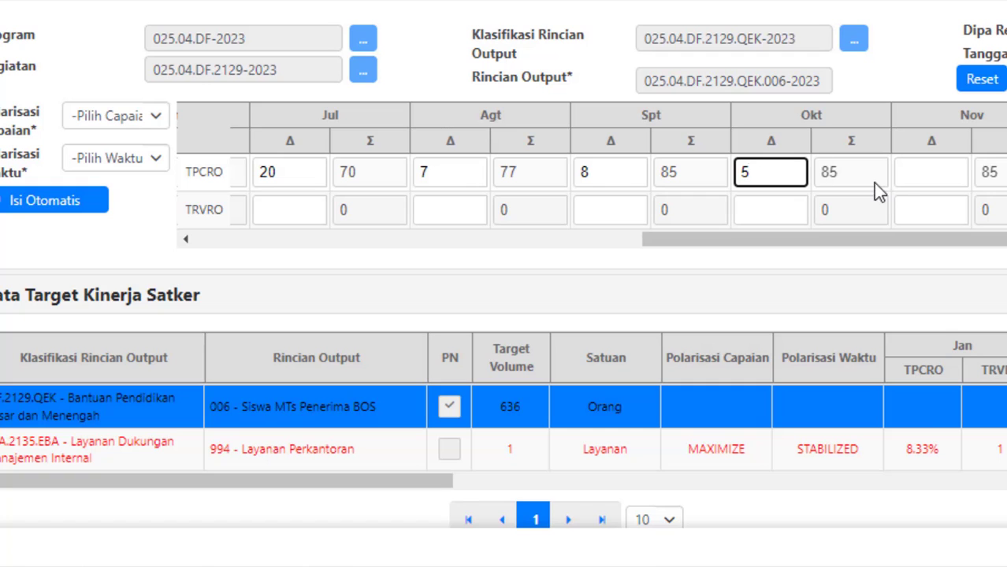
left_click(911, 175)
type("6")
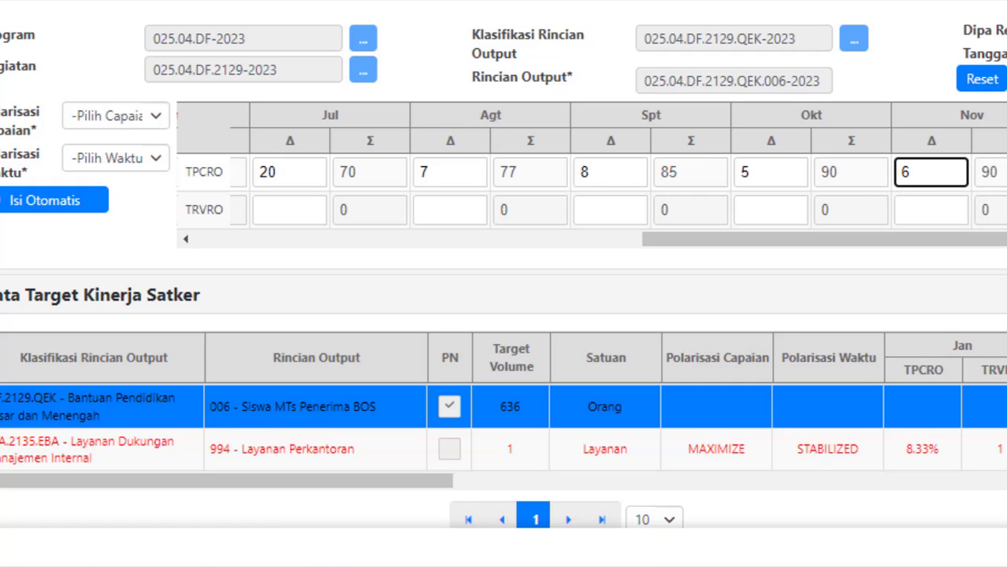
key("Tab")
type("4")
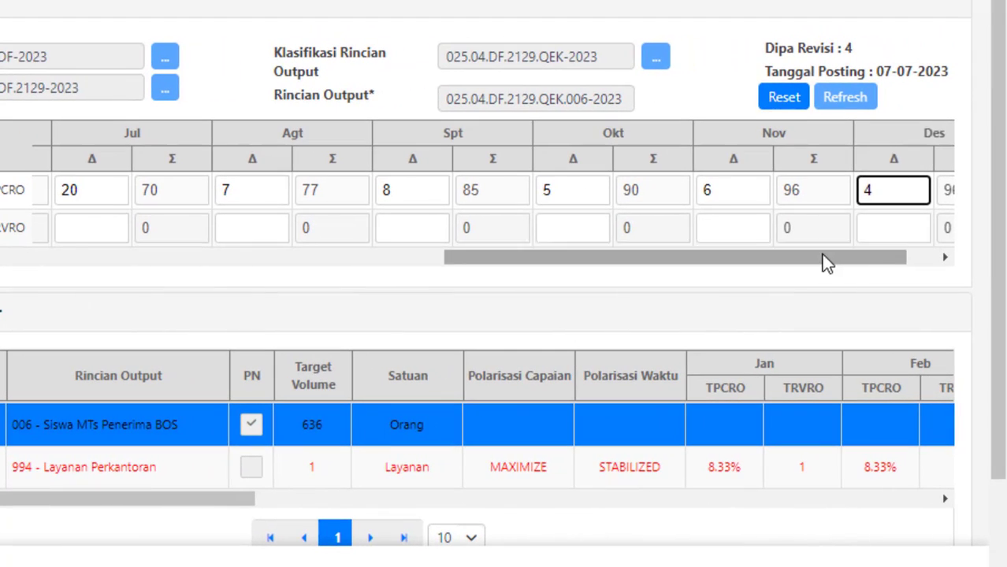
left_click(926, 199)
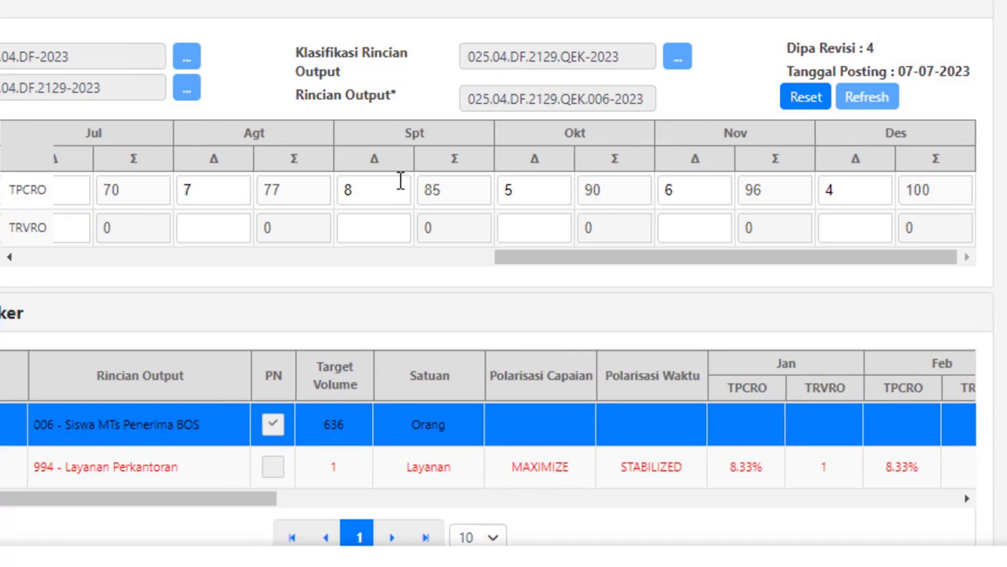
Step: Set the January TRVRO target of Siswa MTs Penerima BOS to 24, following the student row of the Excel scheme
left_click_drag(477, 257, 309, 283)
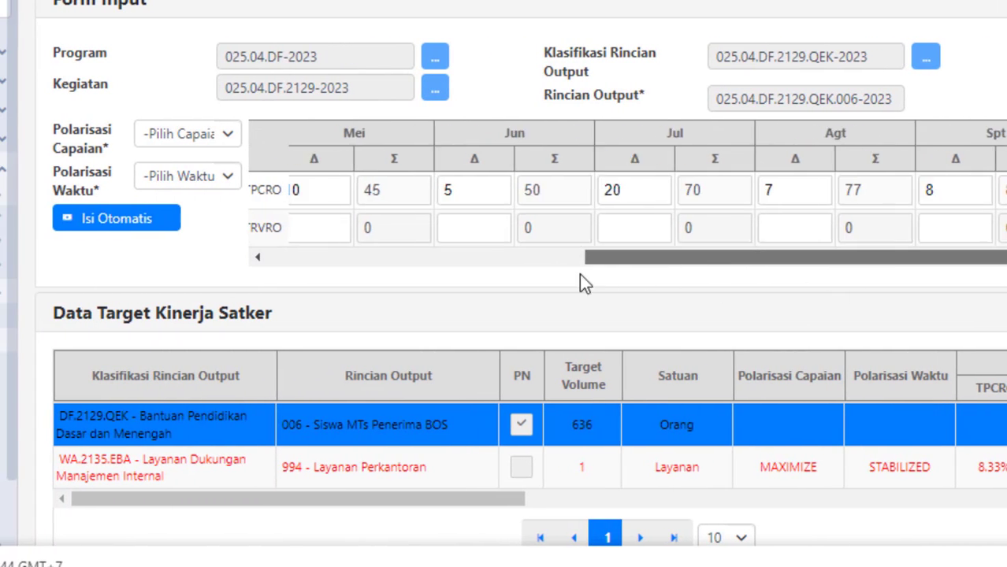
left_click_drag(579, 283, 261, 286)
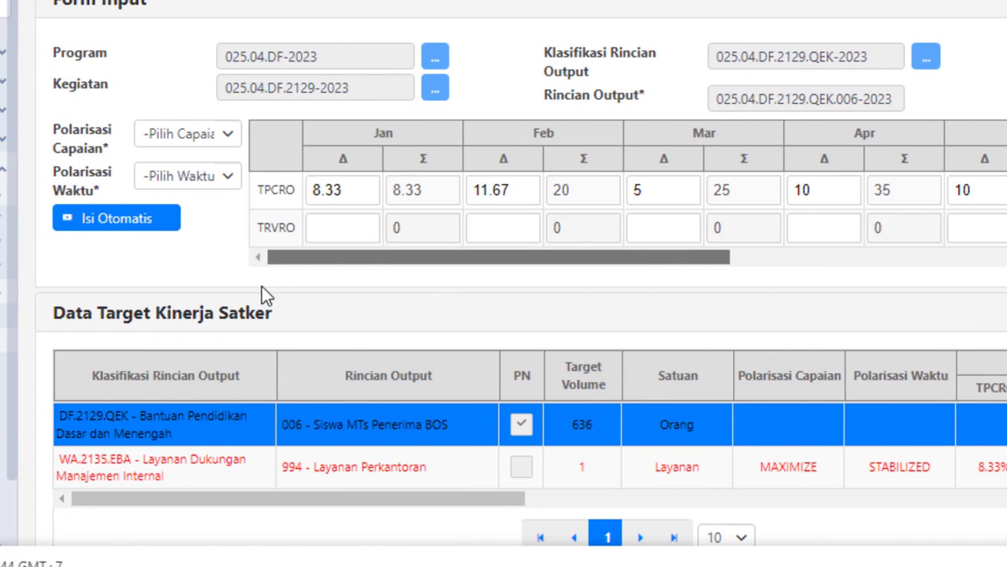
left_click(335, 227)
key("alt+Tab")
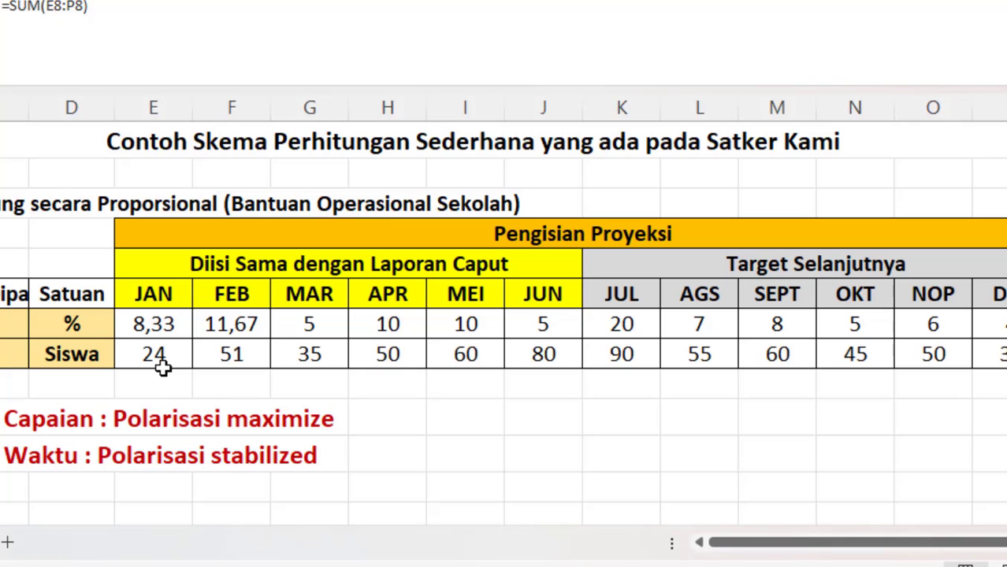
key("alt+Tab")
type("24")
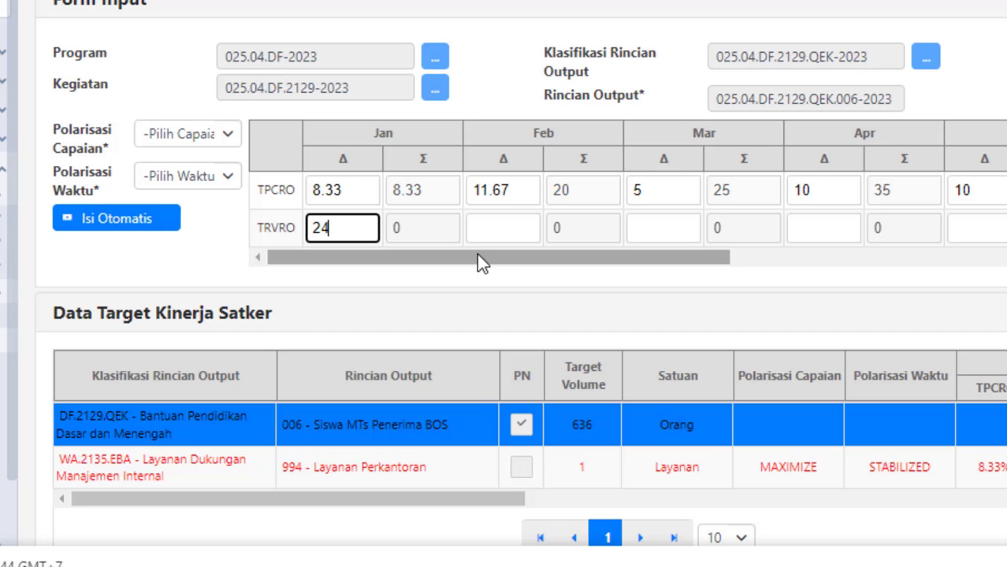
key("F9")
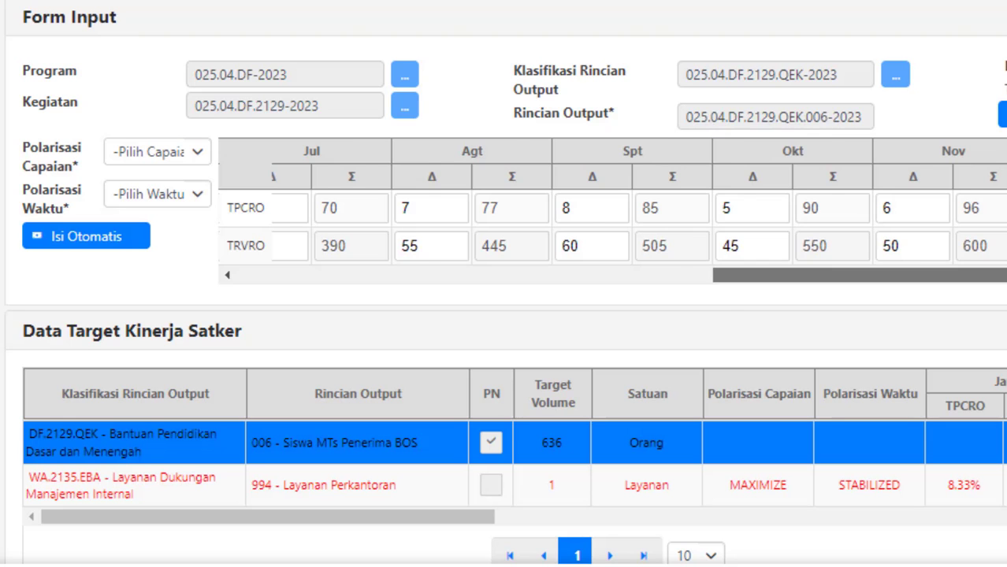
Step: Set Polarisasi Capaian to Maximize and Polarisasi Waktu to Stabilized for Siswa MTs Penerima BOS
scroll(744, 297, "left", 10)
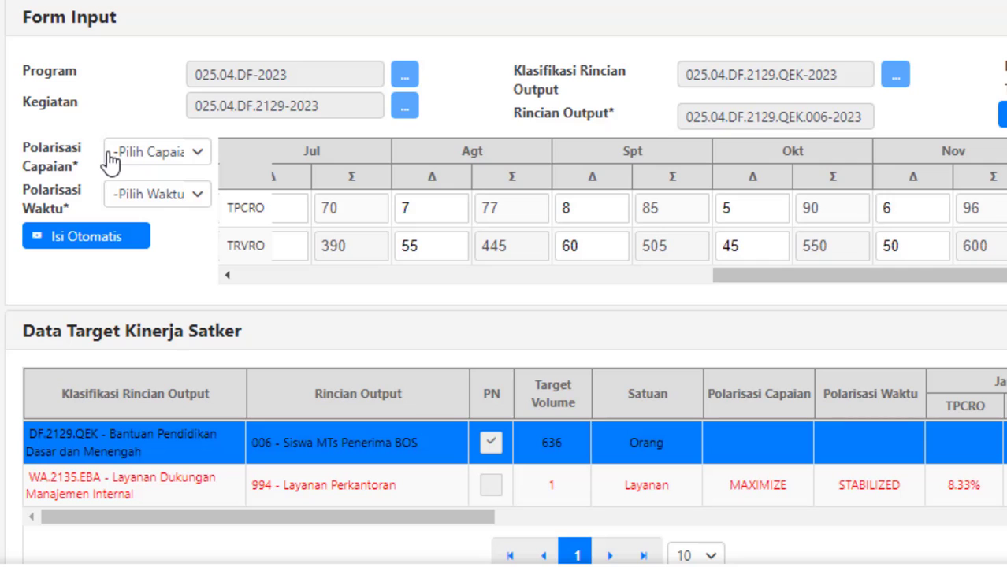
left_click(183, 156)
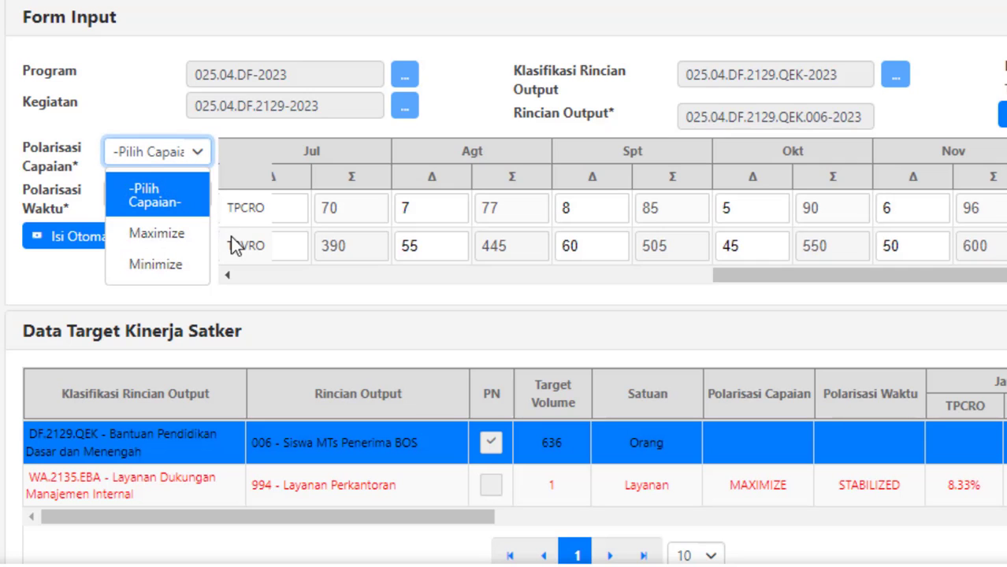
left_click(144, 234)
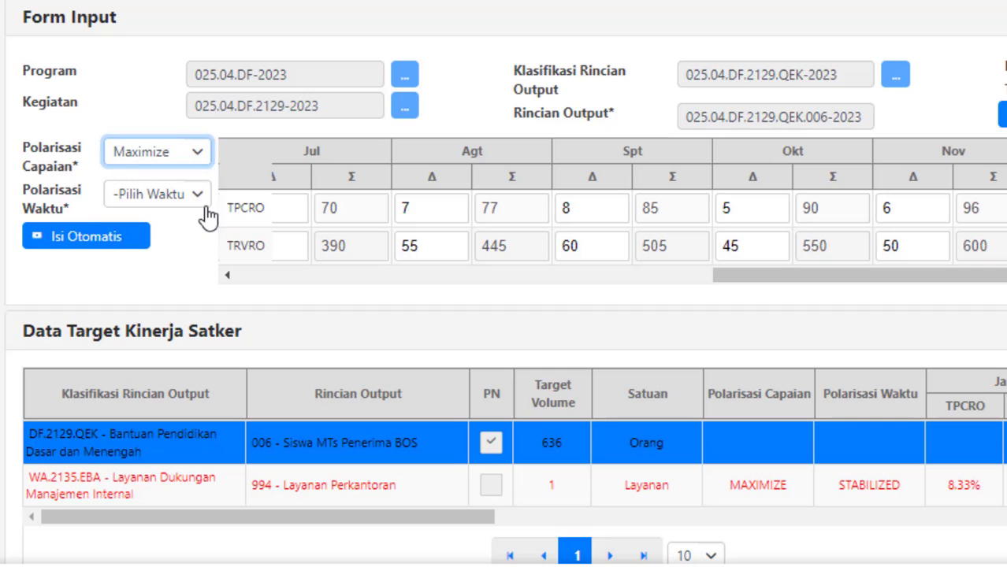
left_click(197, 198)
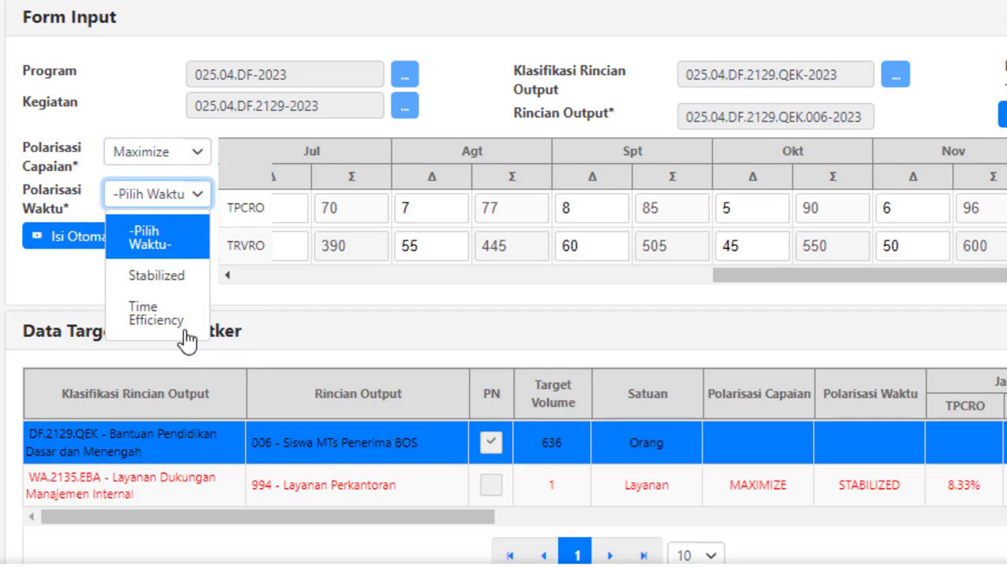
left_click(145, 277)
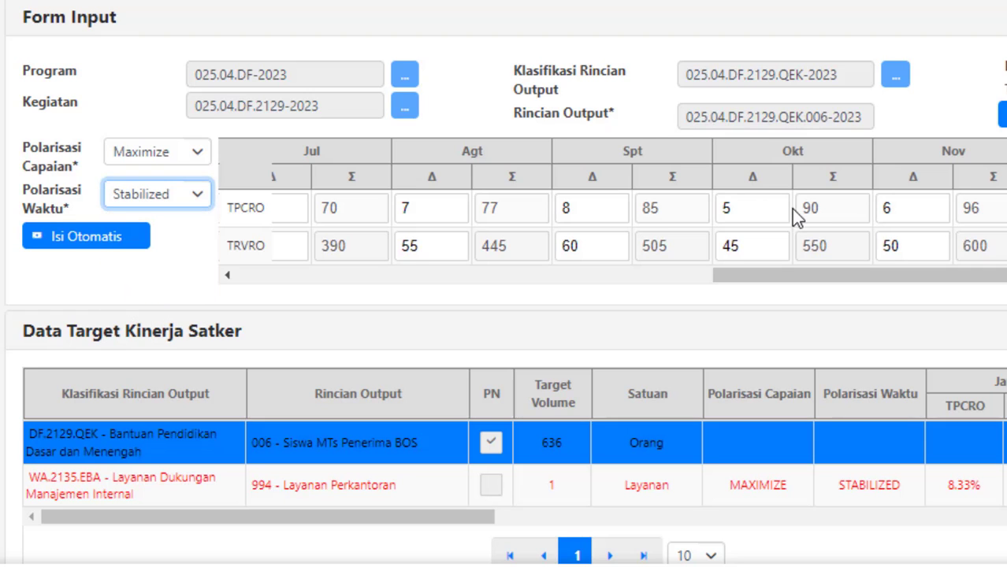
Step: Save the performance targets of Siswa MTs Penerima BOS, confirming the save and dismissing the resulting message
scroll(504, 315, "down", 2)
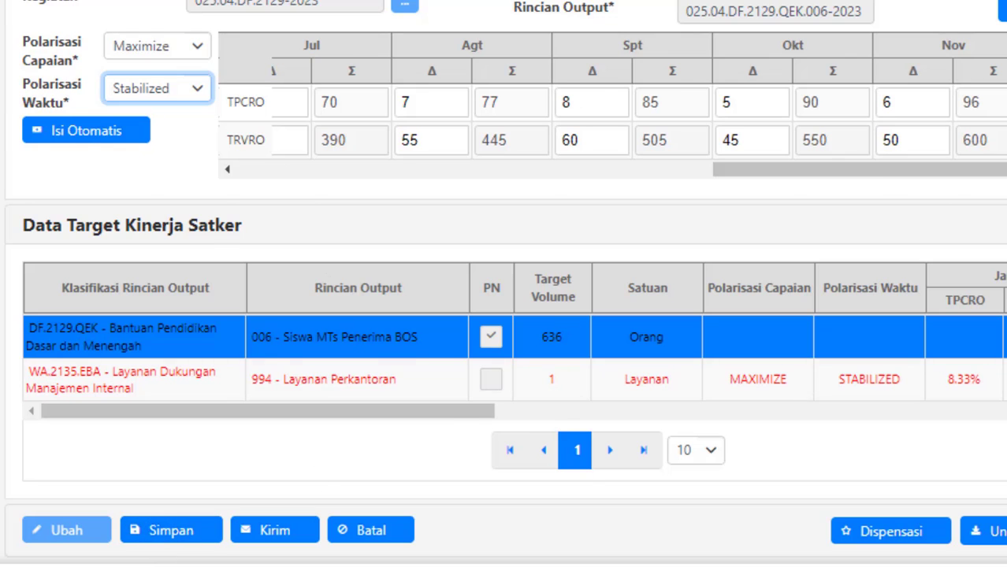
scroll(205, 173, "up", 2)
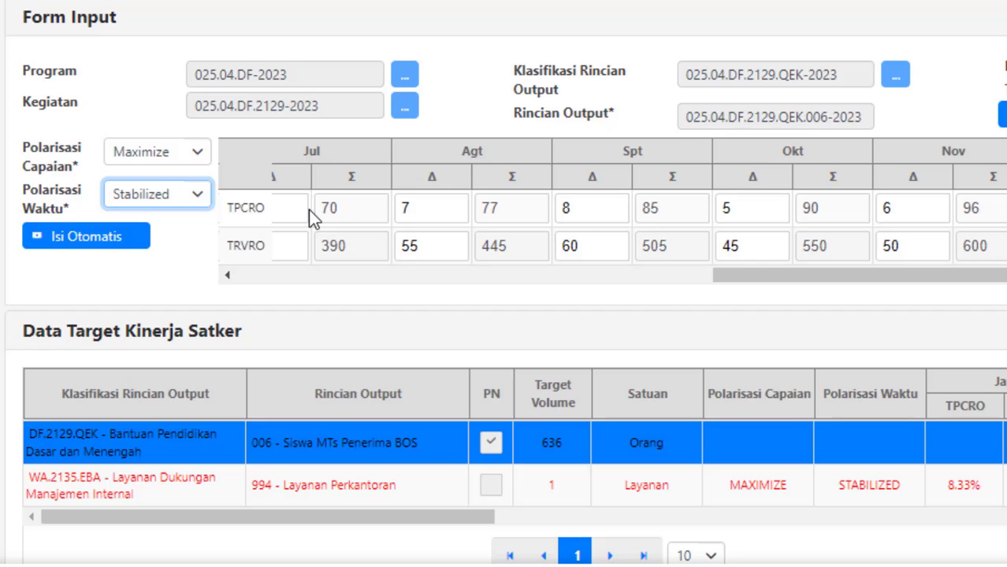
scroll(504, 315, "down", 1)
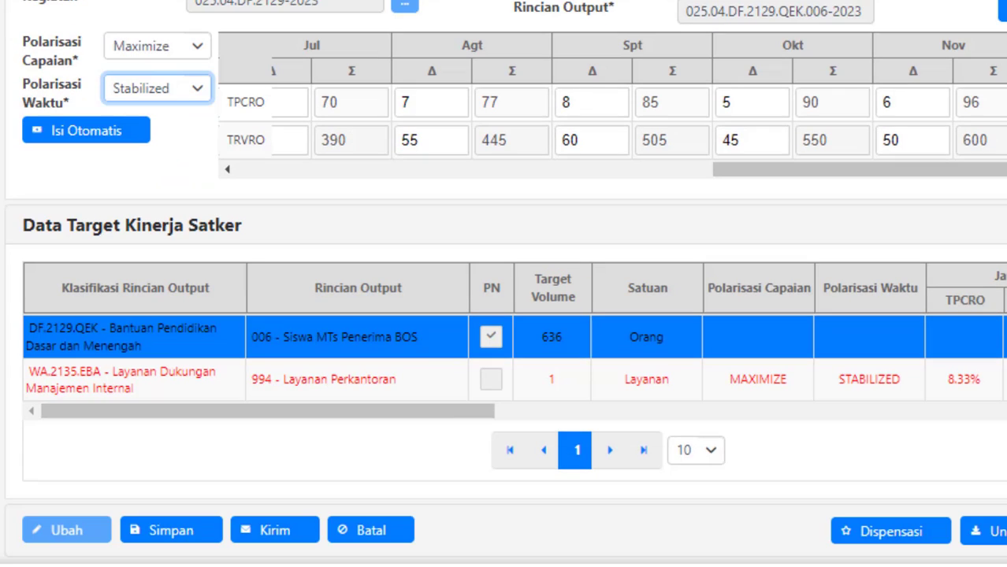
left_click(181, 542)
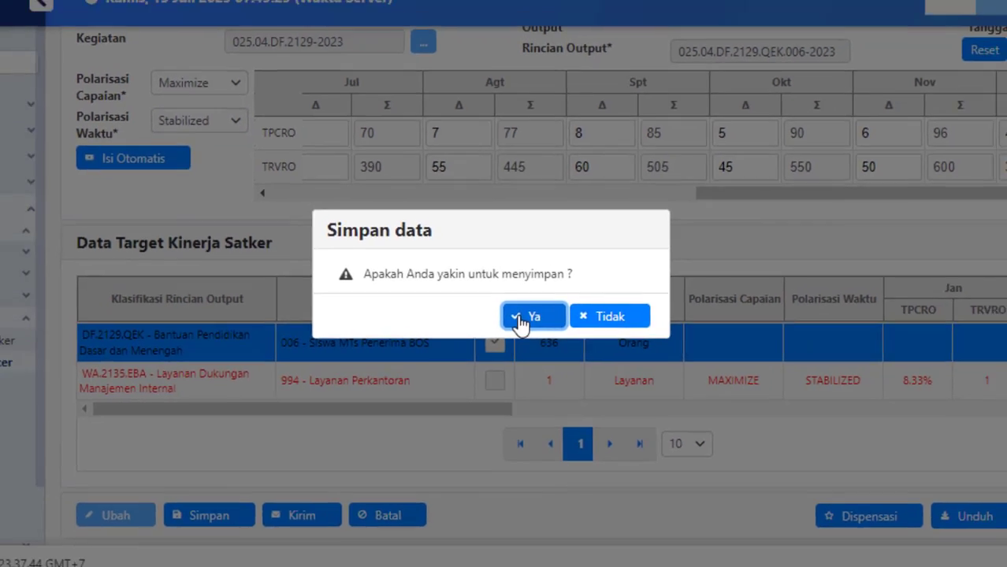
left_click(510, 311)
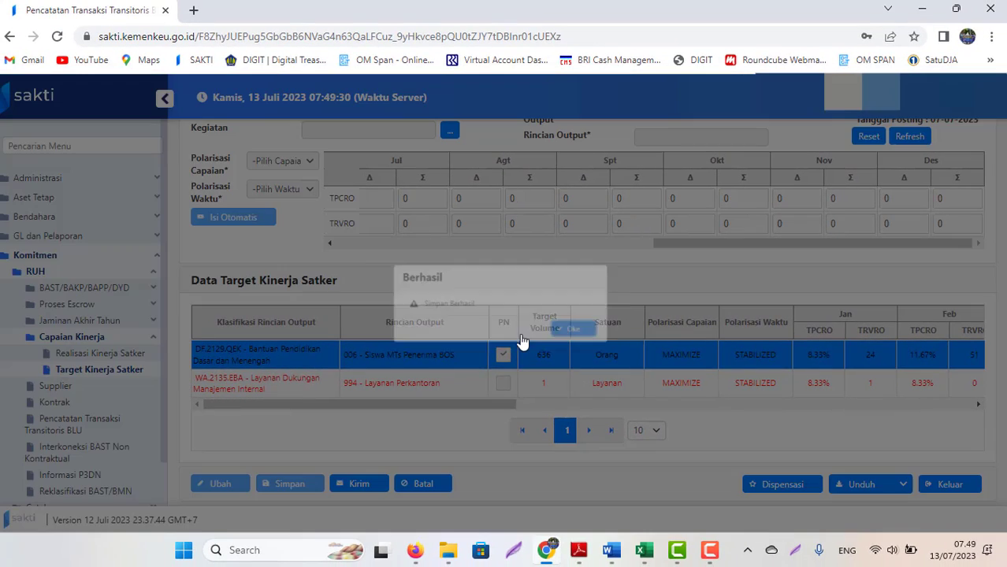
left_click(590, 334)
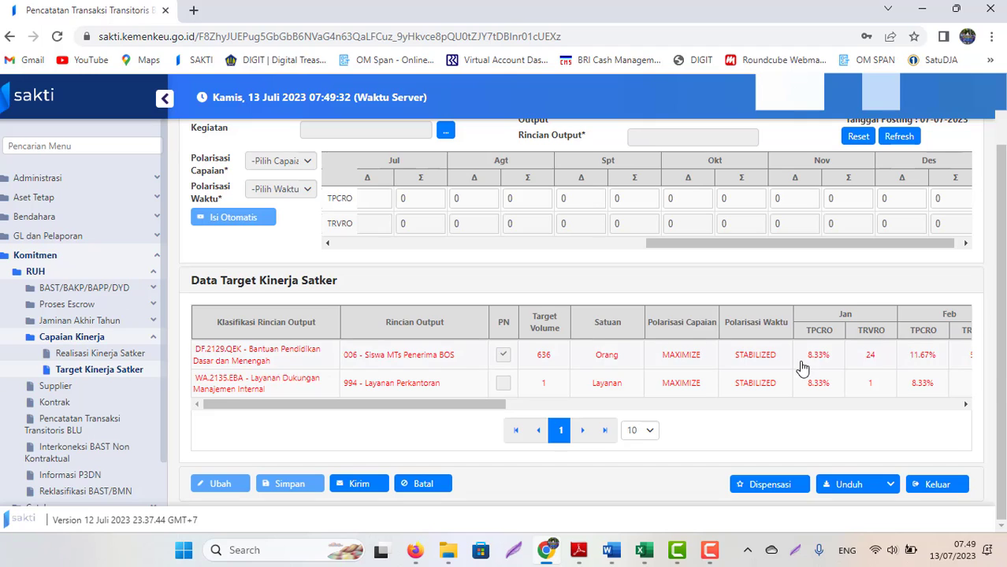
Step: Load the saved Siswa MTs Penerima BOS record to review its polarization and monthly targets
left_click(427, 361)
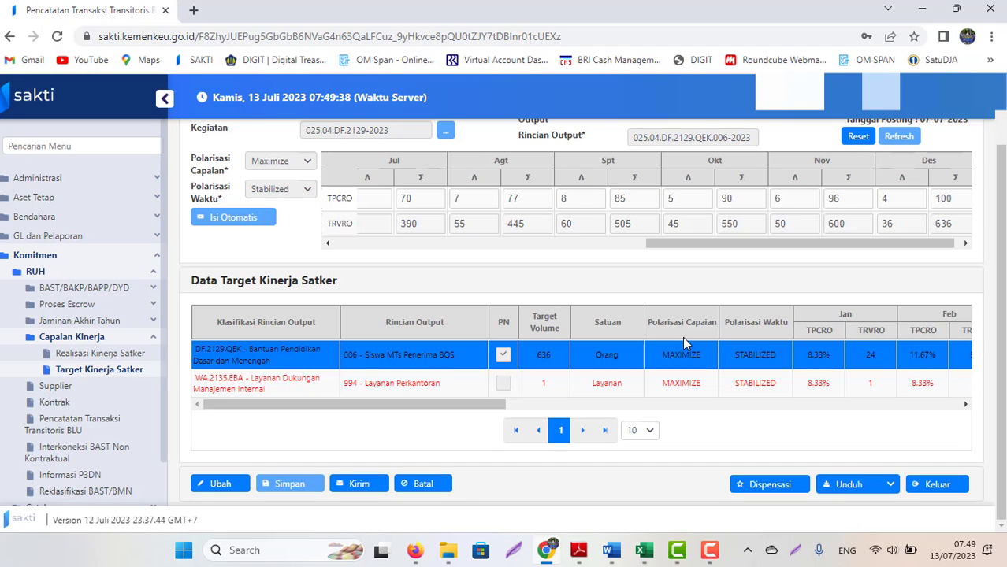
scroll(622, 394, "up", 1)
scroll(568, 458, "down", 1)
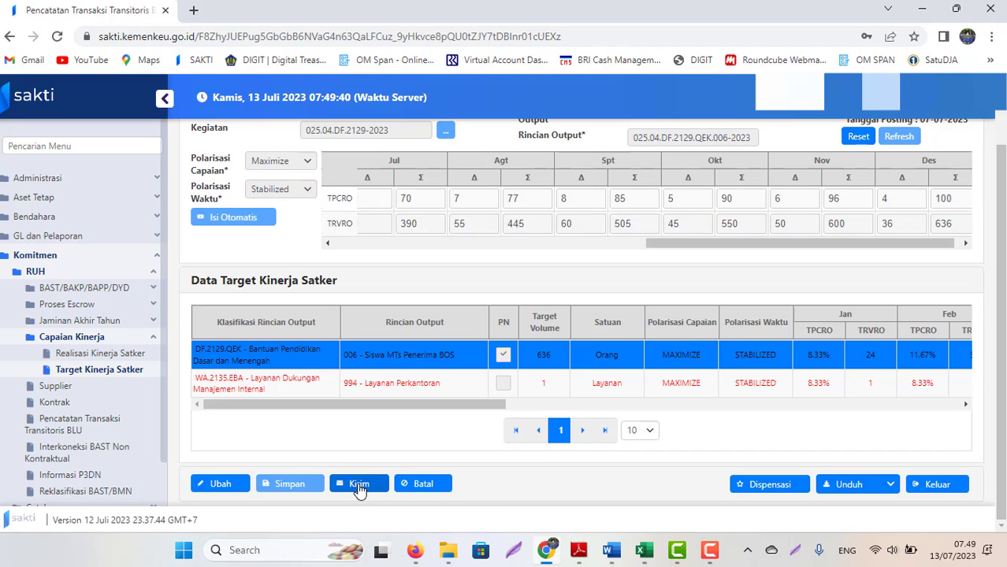